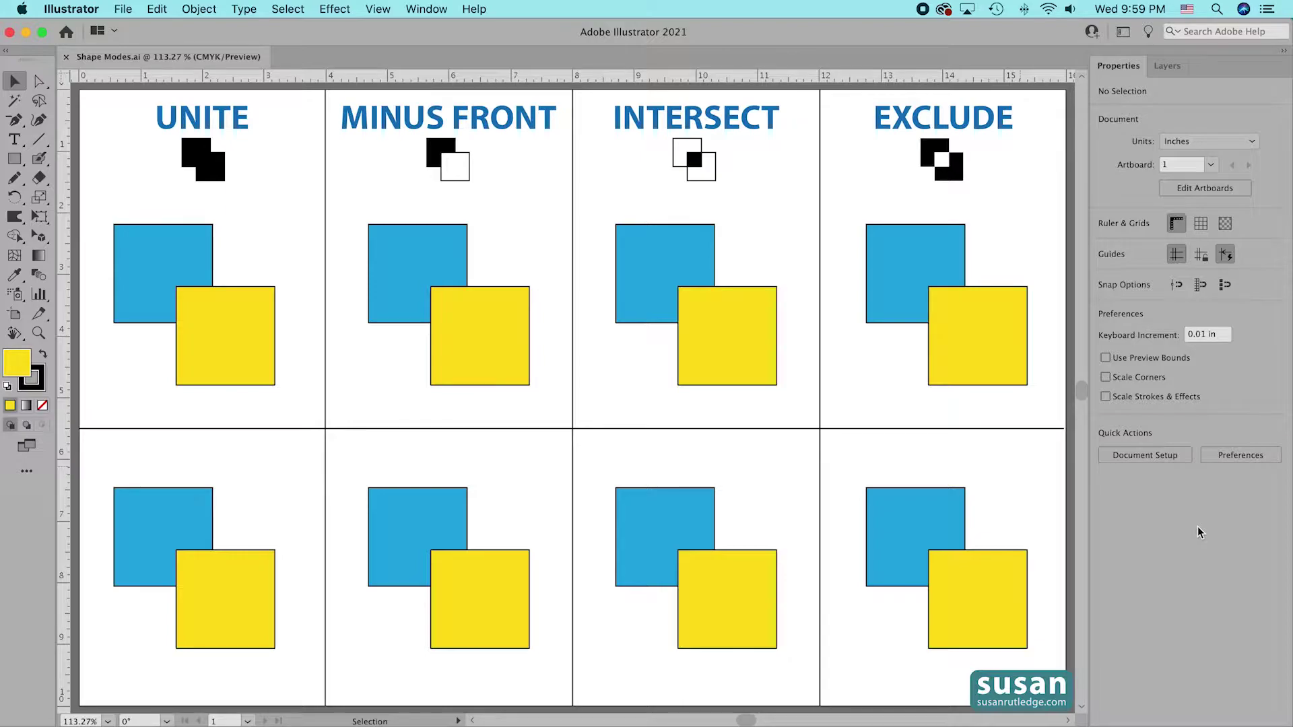
Select the upper blue and yellow squares under UNITE and view the full set of Pathfinder options.
{"action": "left_click_drag", "start_coordinate": [114, 198], "coordinate": [221, 347]}
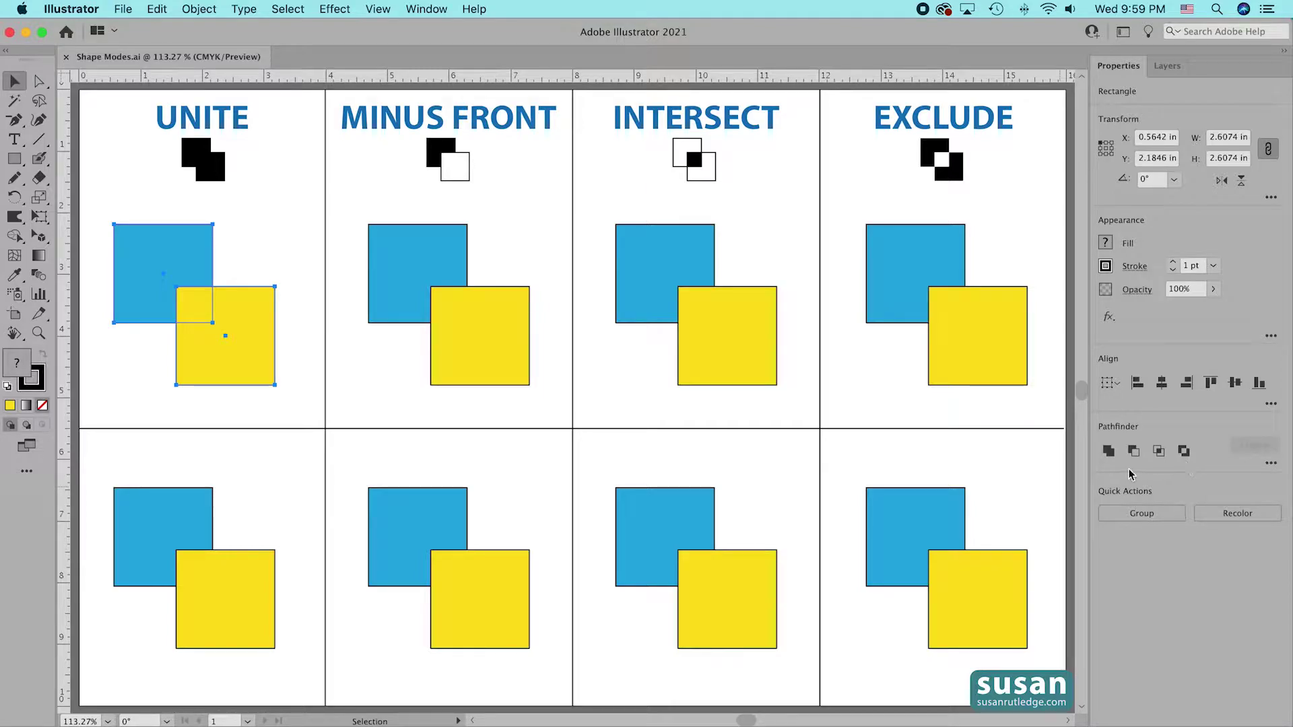
{"action": "left_click", "coordinate": [1270, 464]}
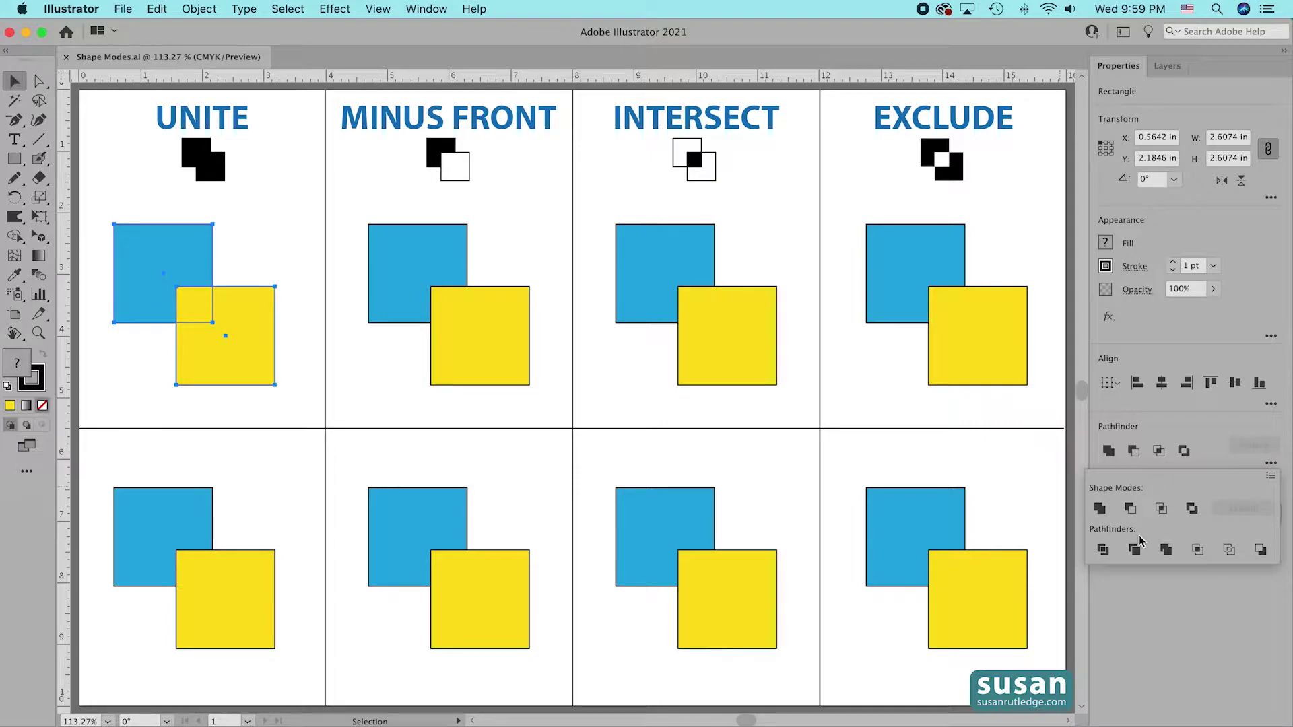
{"action": "left_click", "coordinate": [1164, 604]}
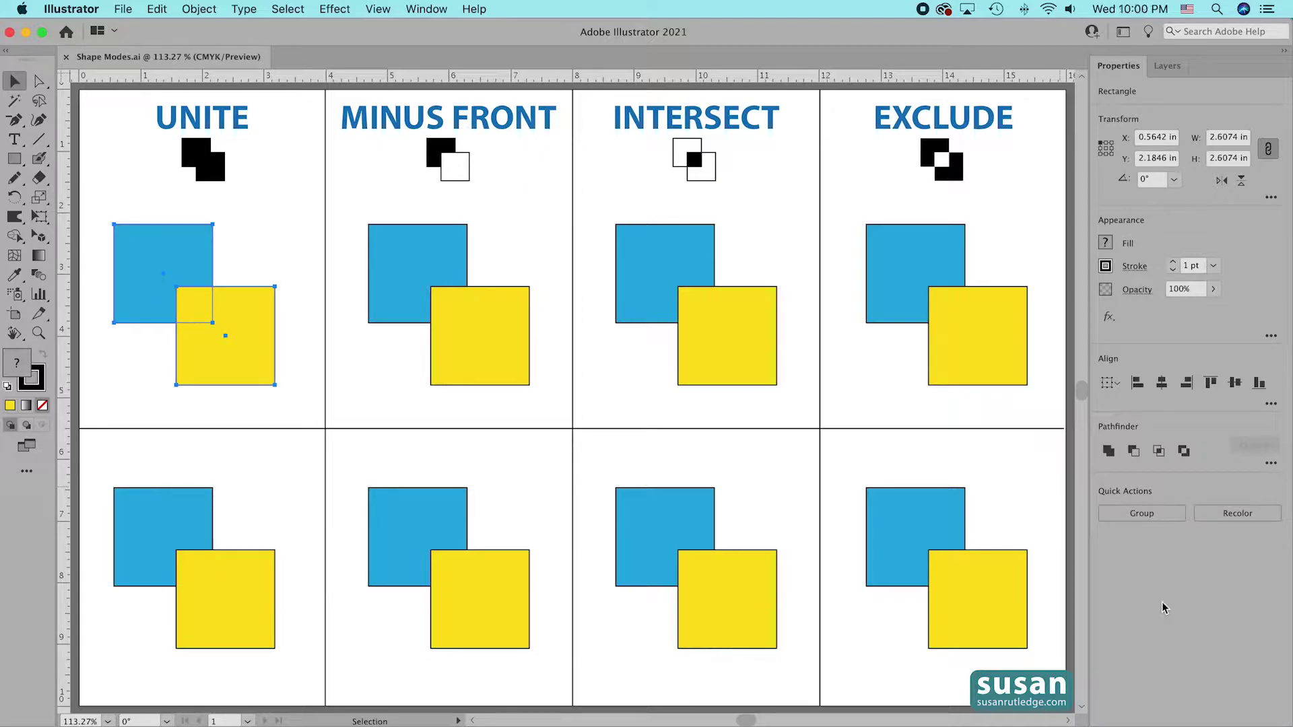
Open the separate Pathfinder panel, dock it beside Layers, and bring Properties back to the front.
{"action": "left_click", "coordinate": [427, 8]}
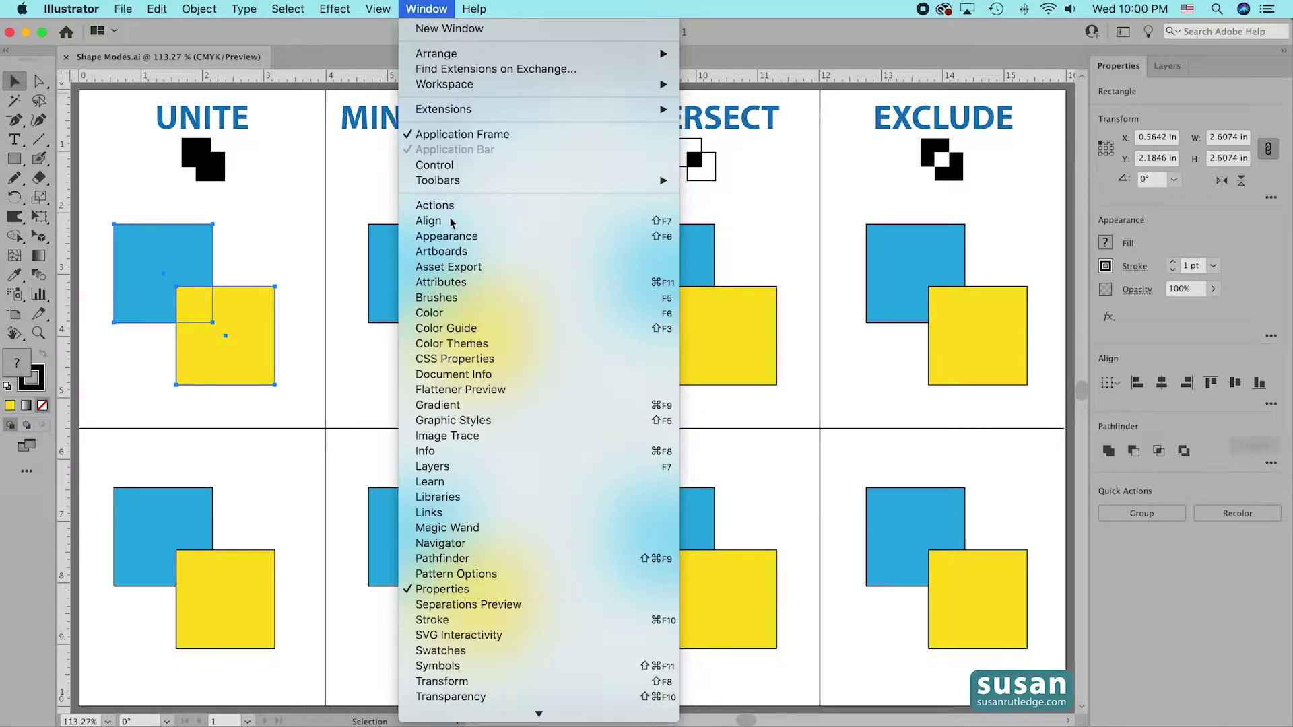
{"action": "left_click", "coordinate": [484, 561]}
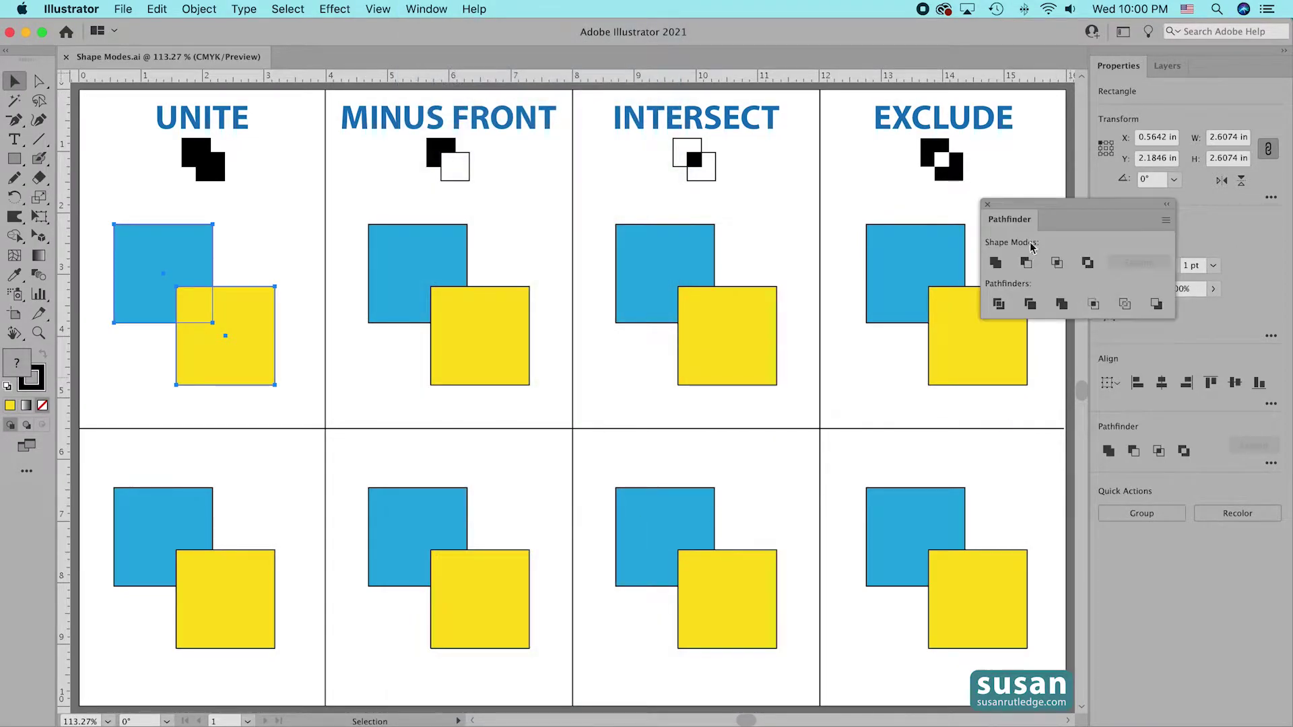
{"action": "left_click_drag", "start_coordinate": [1012, 216], "coordinate": [895, 120]}
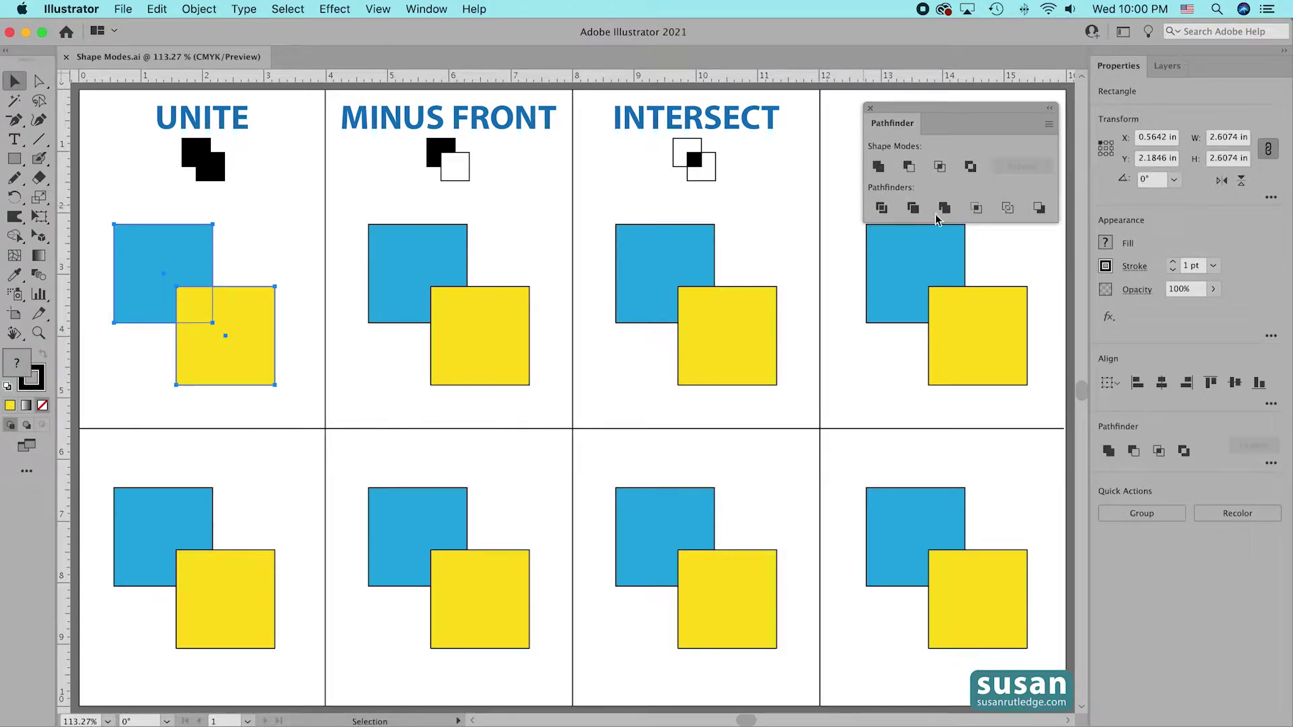
{"action": "left_click_drag", "start_coordinate": [886, 130], "coordinate": [1219, 79]}
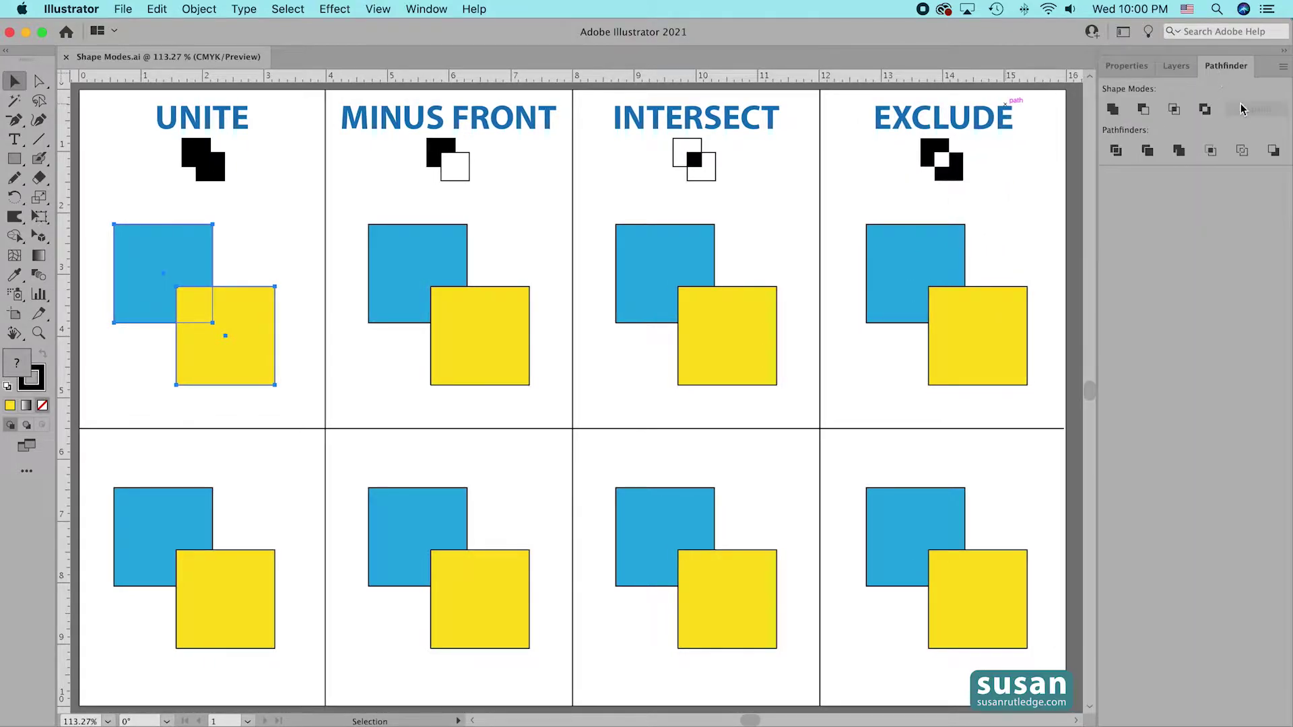
{"action": "left_click", "coordinate": [1127, 65]}
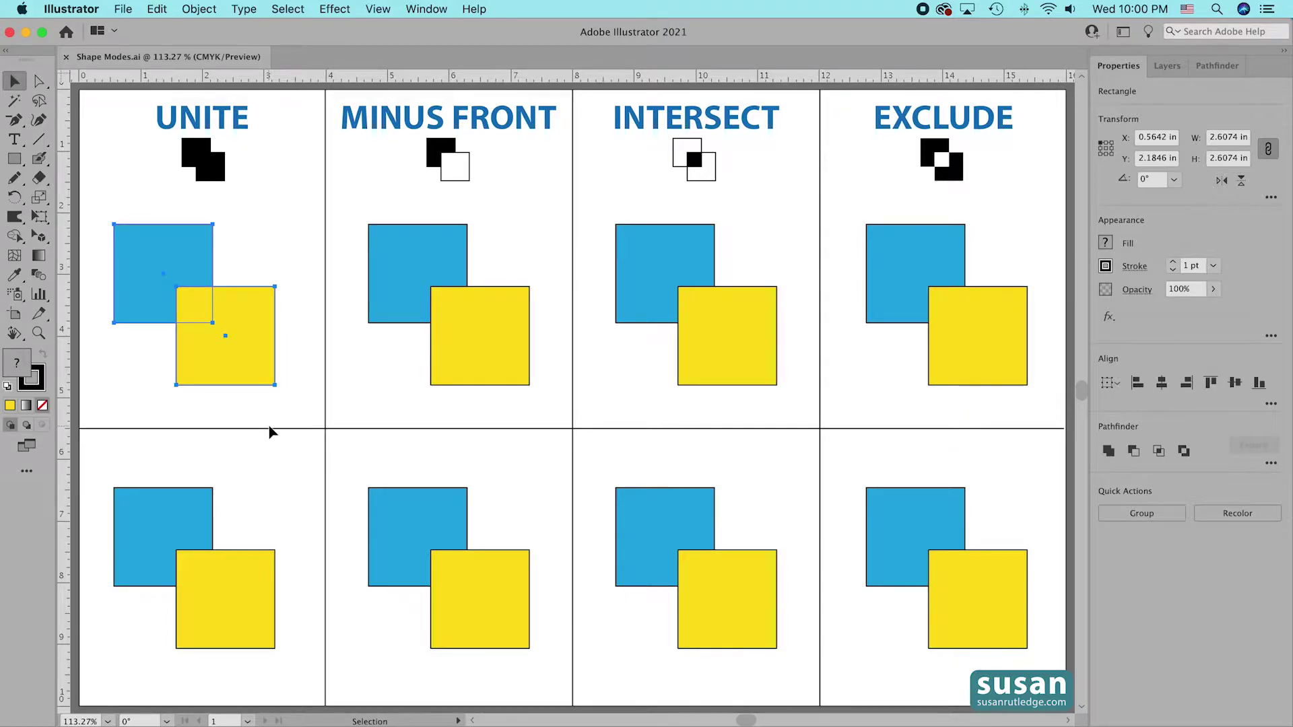
Unite the two selected upper squares under UNITE into a single path.
{"action": "left_click", "coordinate": [1109, 452]}
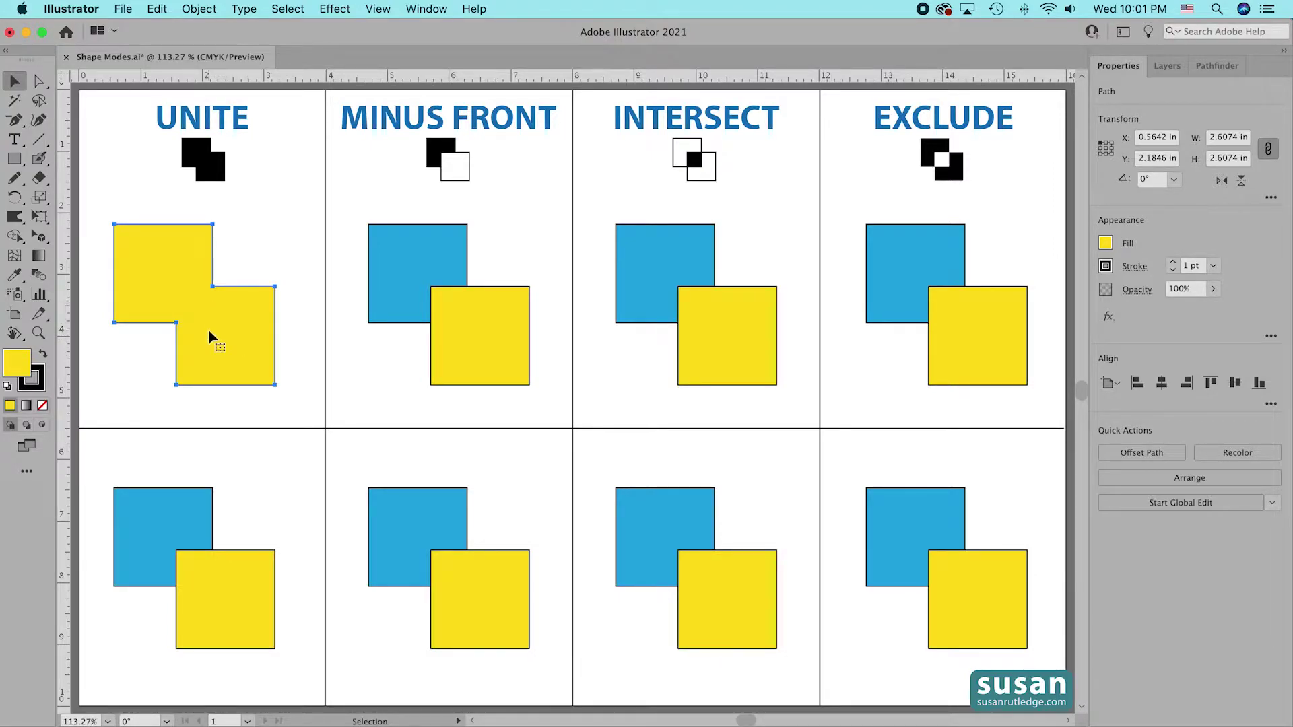
{"action": "left_click", "coordinate": [260, 482]}
Combine the lower pair of squares under UNITE into an editable compound shape with the Unite mode.
{"action": "left_click_drag", "start_coordinate": [140, 464], "coordinate": [281, 681]}
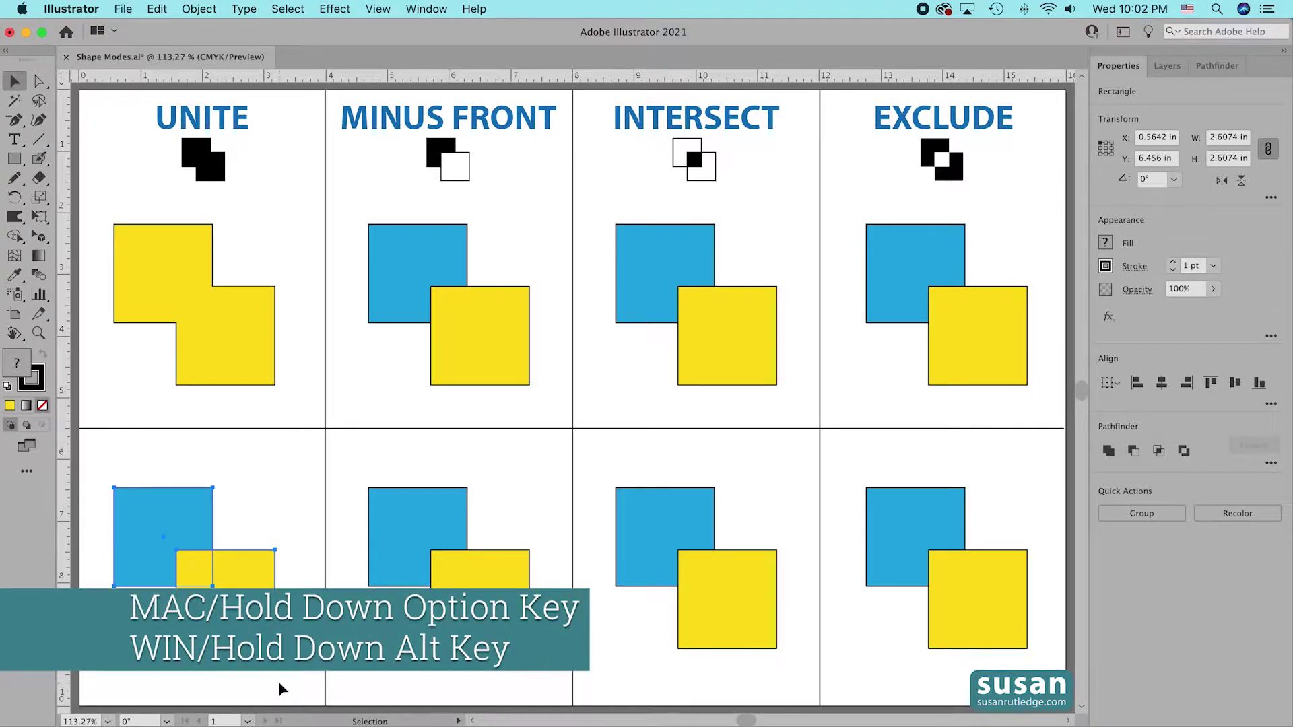
{"action": "left_click", "coordinate": [1108, 450], "text": "alt"}
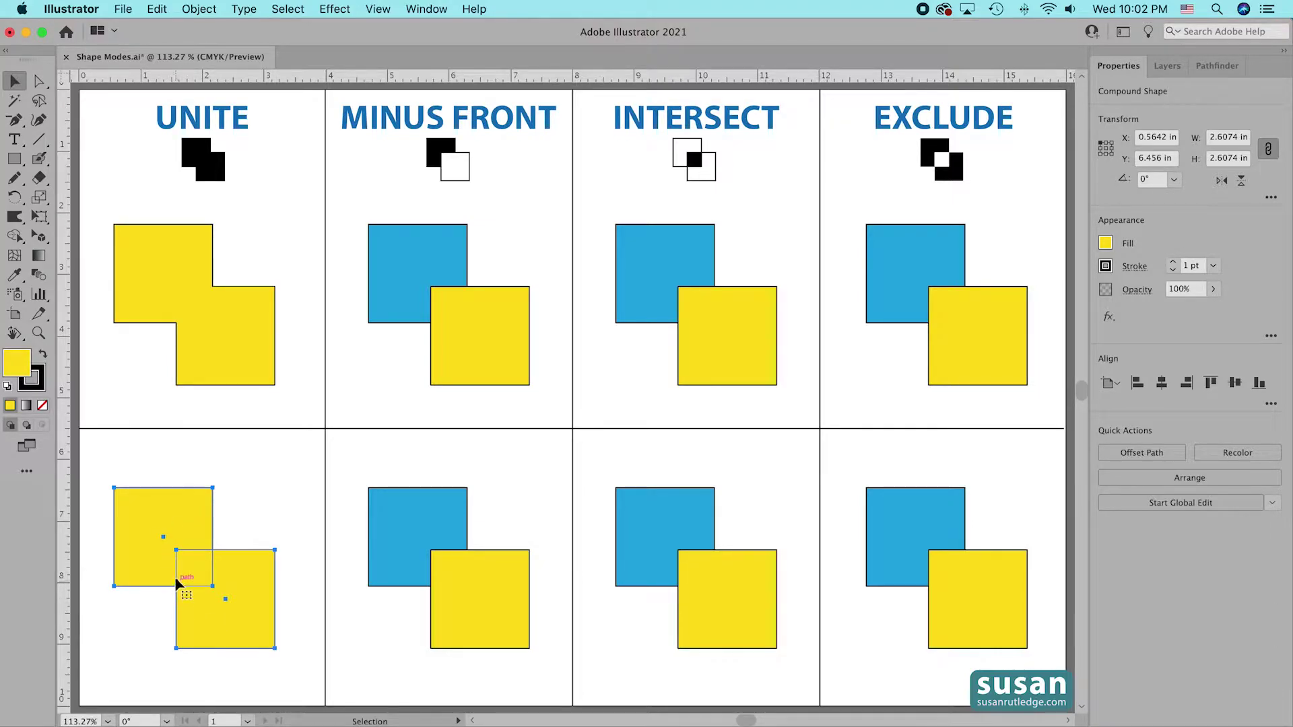
{"action": "left_click", "coordinate": [310, 631]}
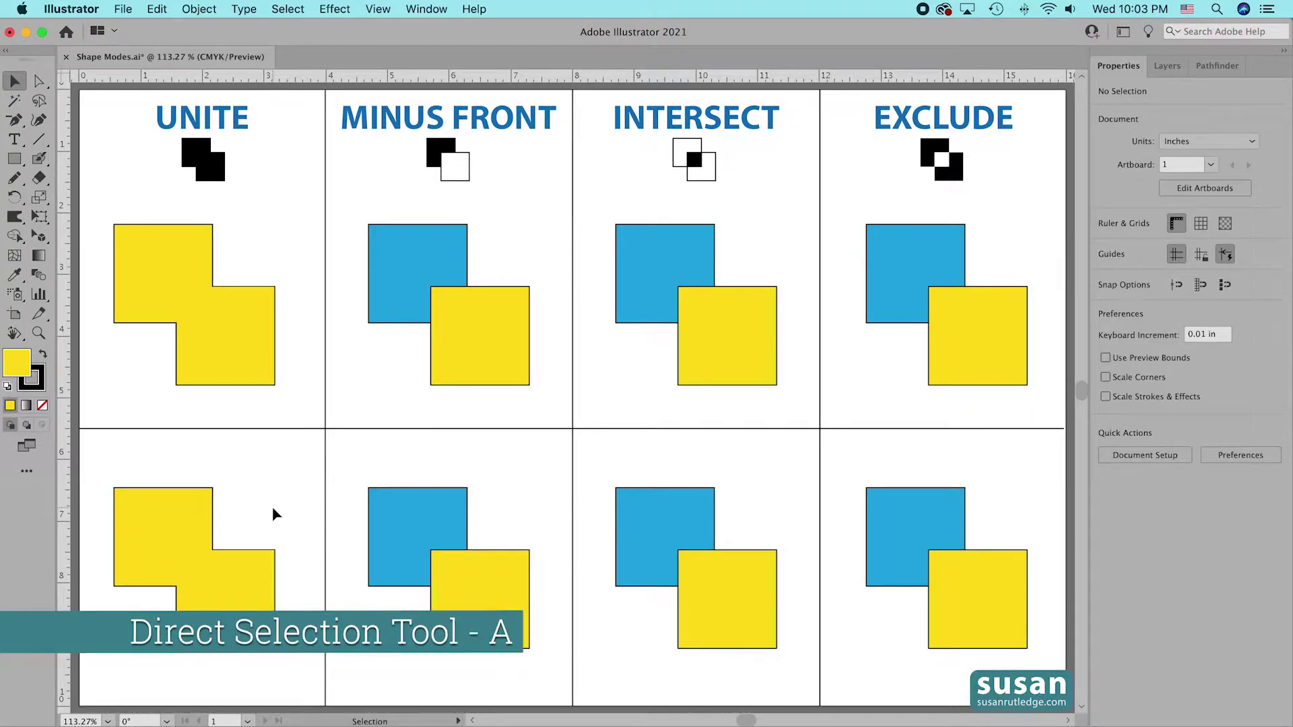
Reposition both squares individually inside the lower UNITE compound shape, placing the front one at about X 1.82 in, Y 7.26 in.
{"action": "key", "text": "a"}
{"action": "left_click", "coordinate": [168, 526]}
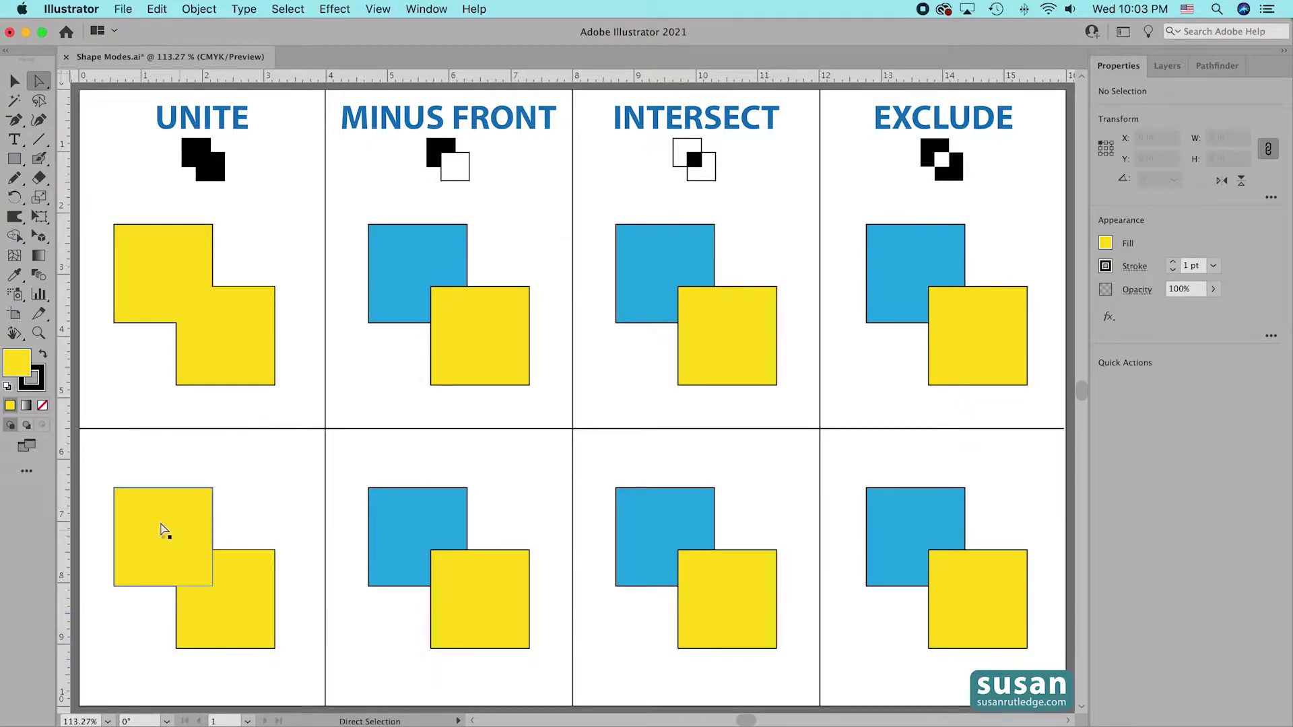
{"action": "left_click", "coordinate": [163, 527]}
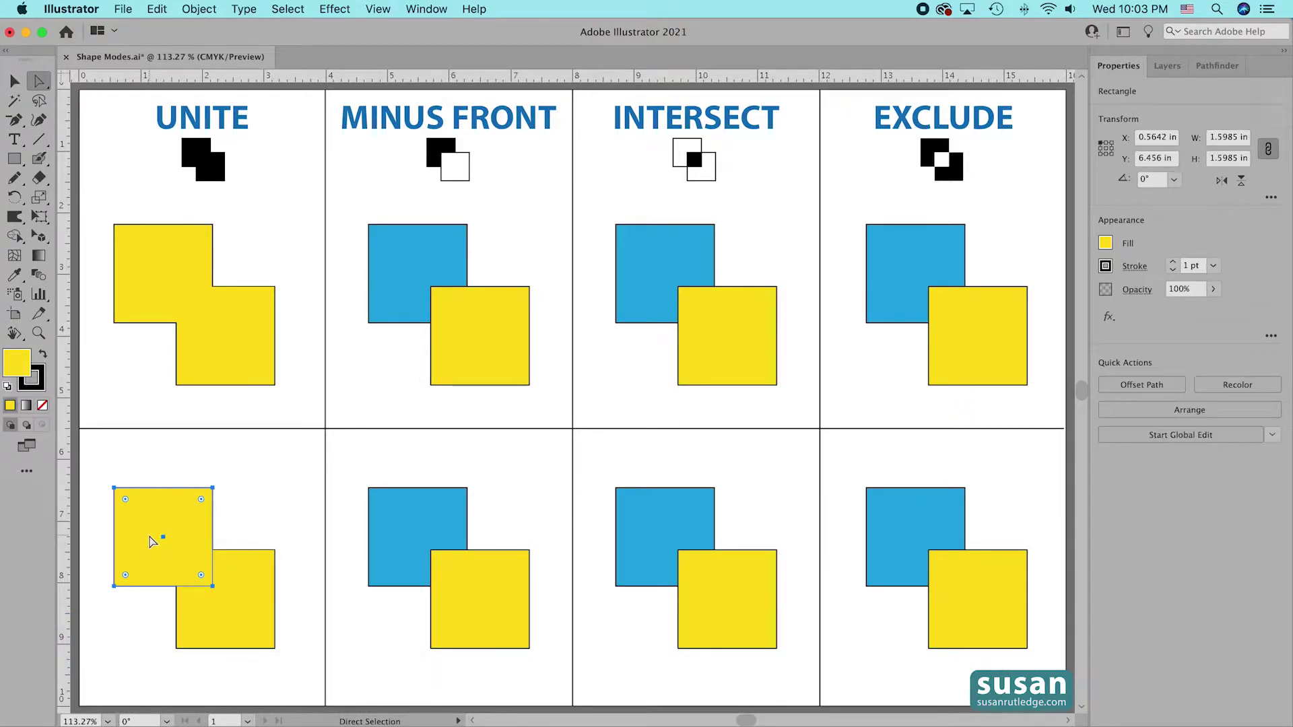
{"action": "left_click_drag", "start_coordinate": [169, 523], "coordinate": [217, 499]}
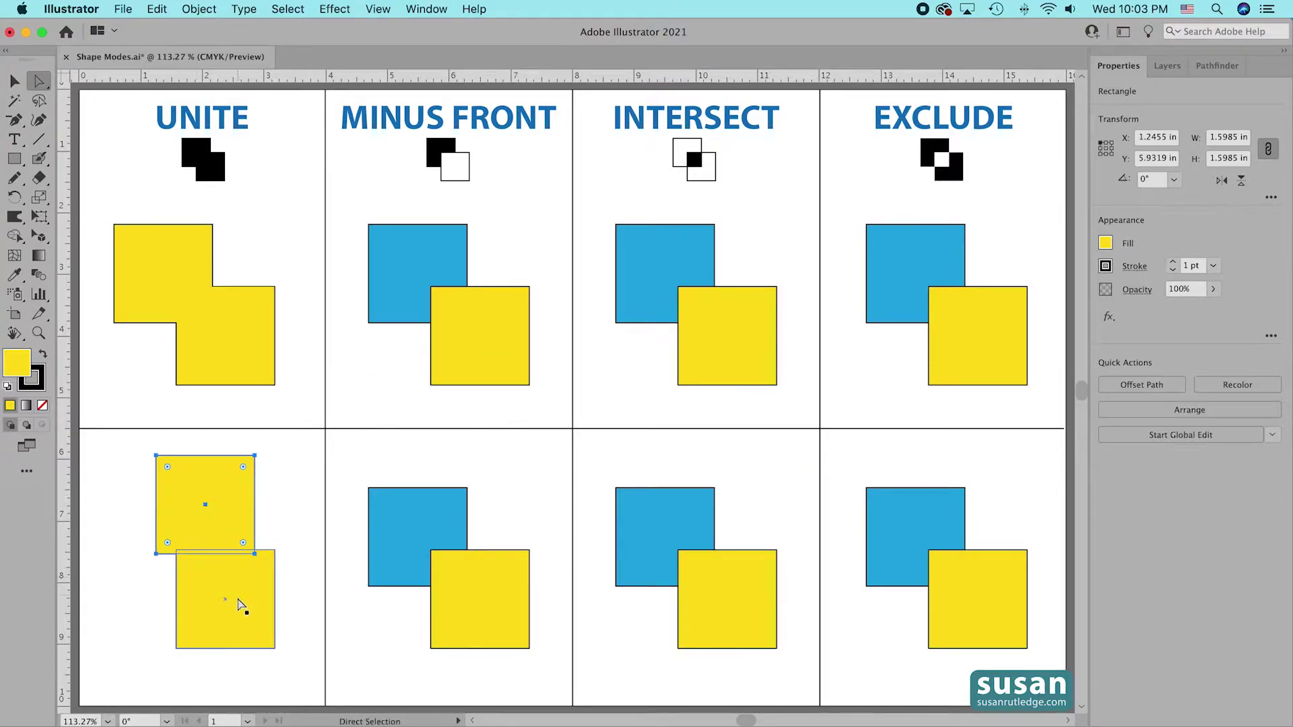
{"action": "left_click", "coordinate": [254, 583]}
{"action": "left_click_drag", "start_coordinate": [243, 596], "coordinate": [278, 633]}
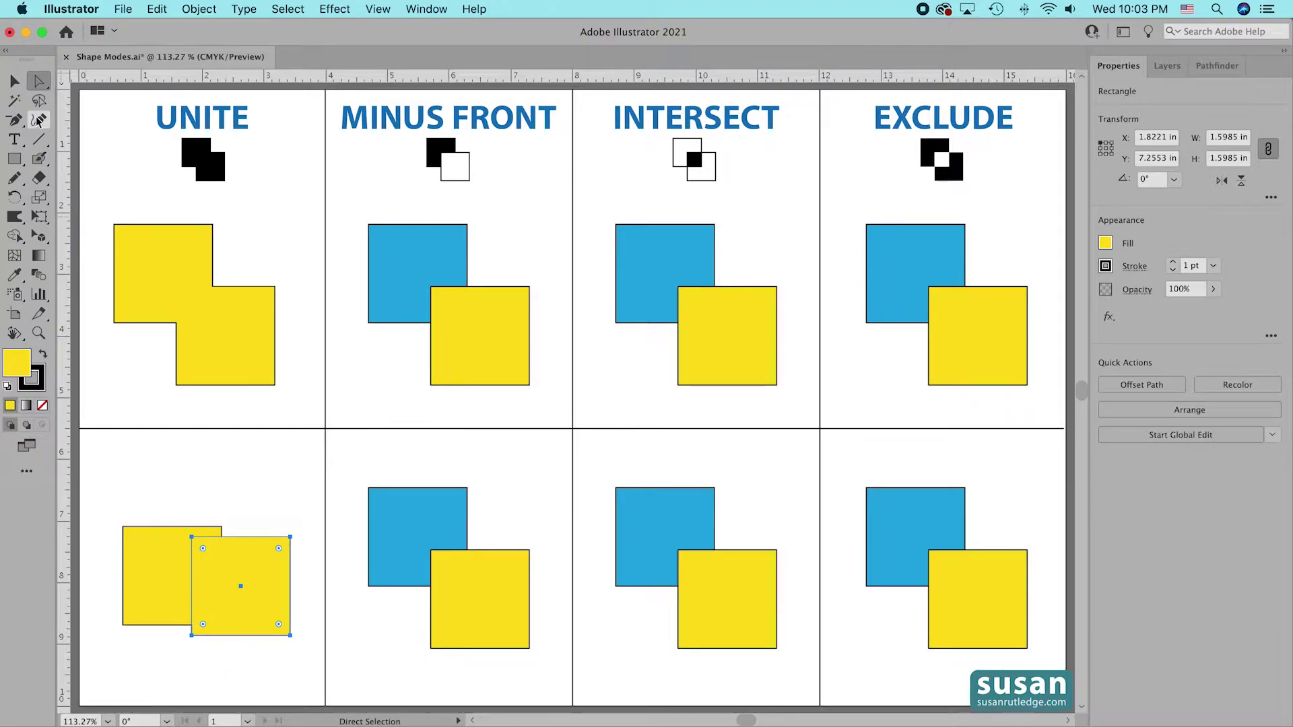
Move the whole UNITE compound shape to about X 0.64 in, Y 7.00 in, and the upper united path to about X 0.64 in, Y 2.39 in.
{"action": "left_click", "coordinate": [14, 81]}
{"action": "left_click", "coordinate": [250, 493]}
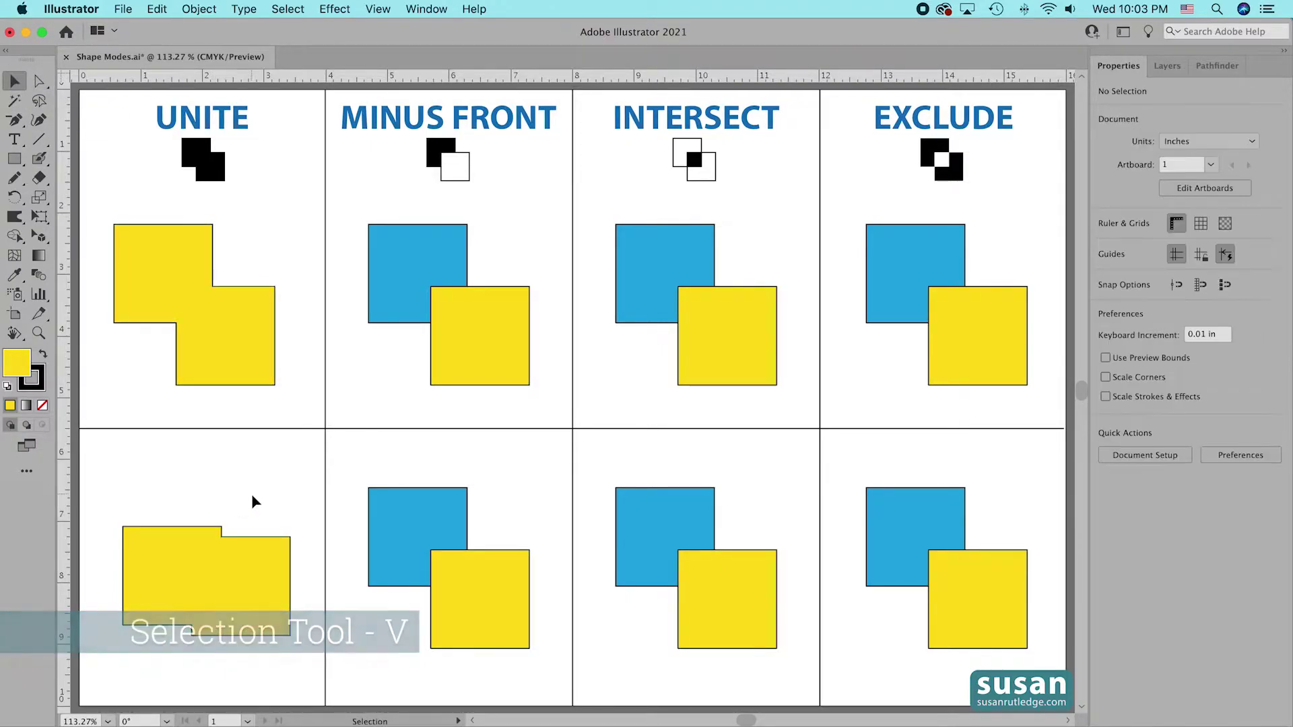
{"action": "mouse_move", "coordinate": [236, 623]}
{"action": "left_mouse_down"}
{"action": "mouse_move", "coordinate": [231, 555]}
{"action": "mouse_move", "coordinate": [235, 623]}
{"action": "left_mouse_up"}
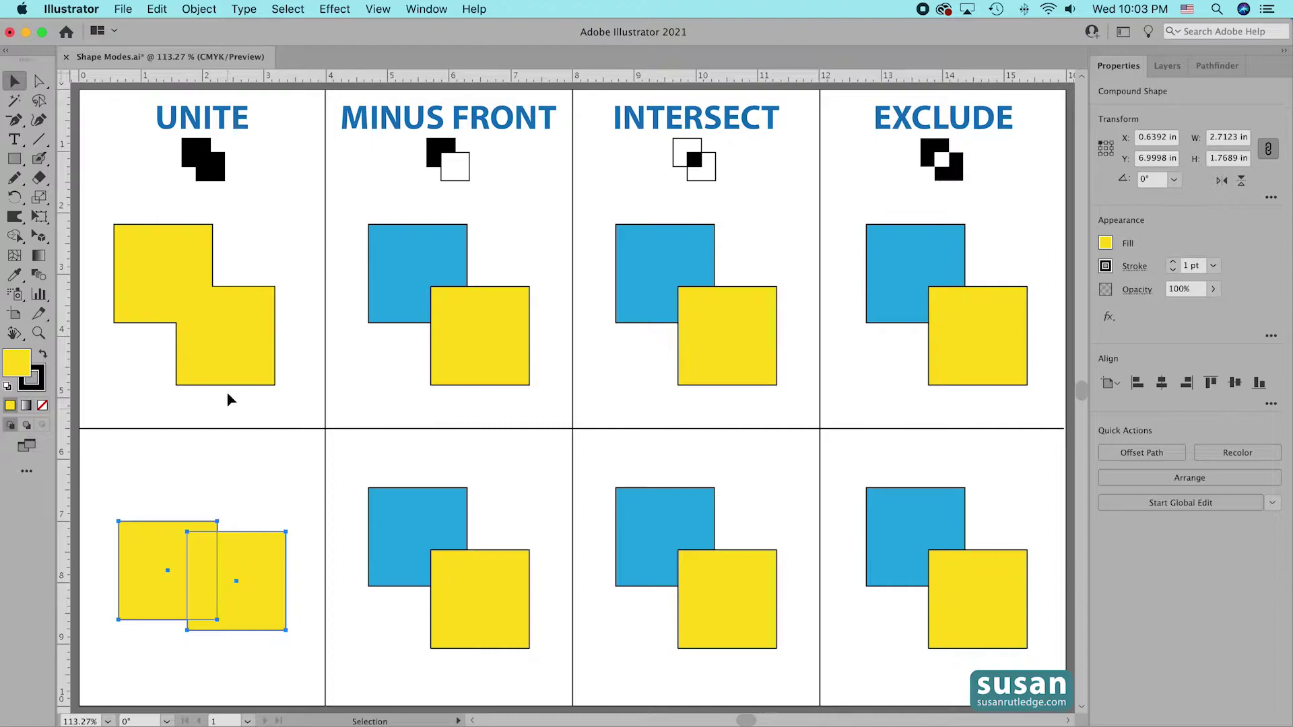
{"action": "left_click", "coordinate": [229, 362]}
{"action": "left_click_drag", "start_coordinate": [229, 362], "coordinate": [233, 371]}
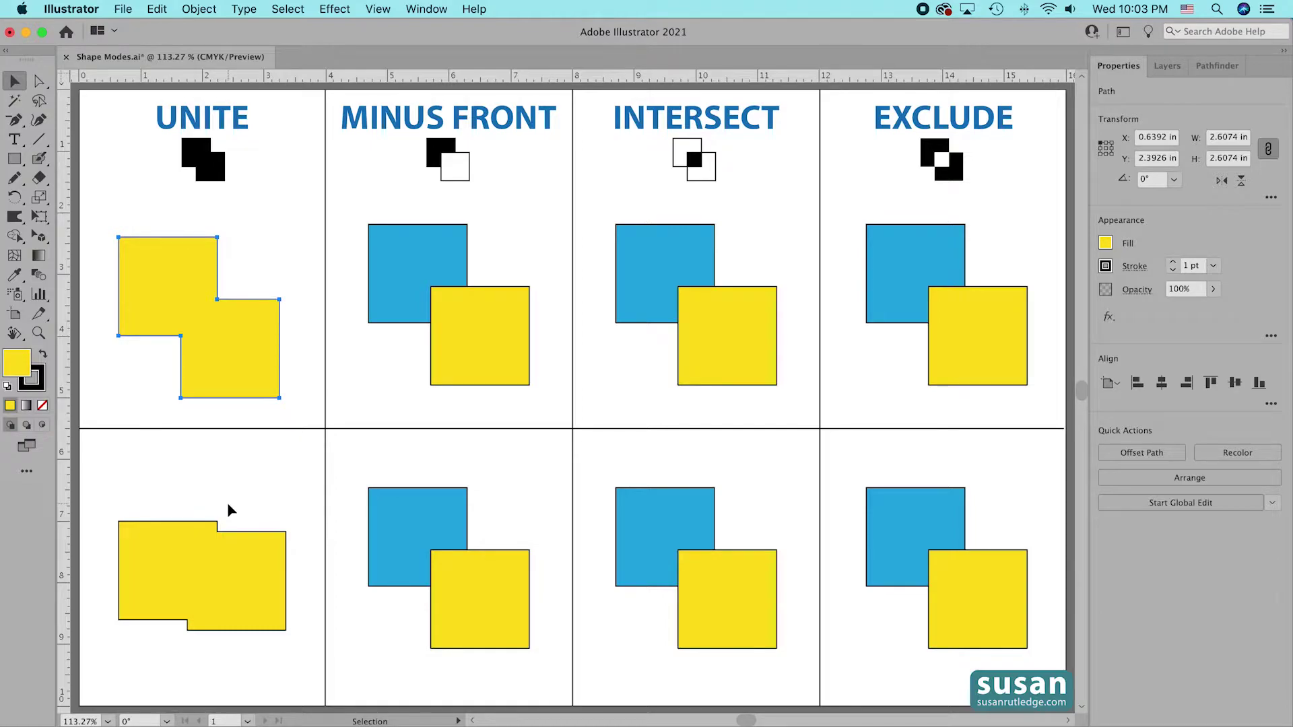
{"action": "left_click", "coordinate": [320, 320]}
Subtract the yellow square from the blue one in the upper MINUS FRONT pair using Minus Front.
{"action": "left_click_drag", "start_coordinate": [343, 202], "coordinate": [543, 417]}
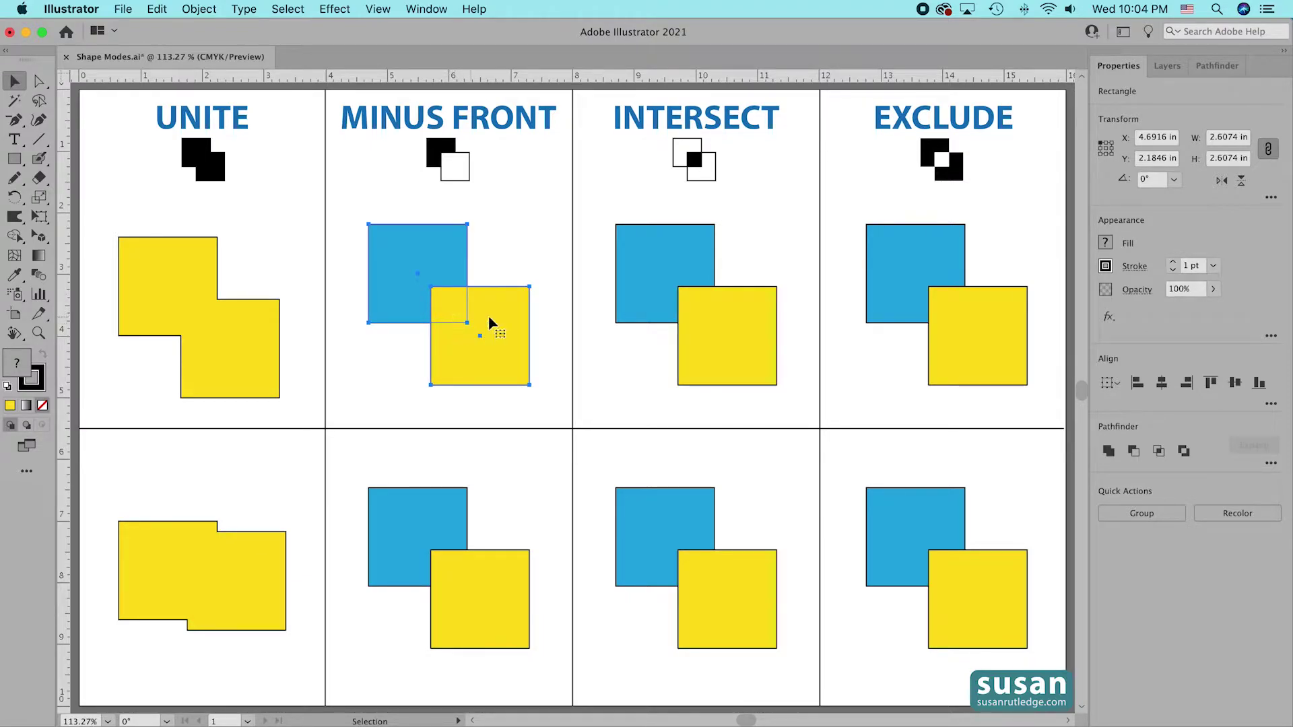
{"action": "left_click", "coordinate": [1133, 451]}
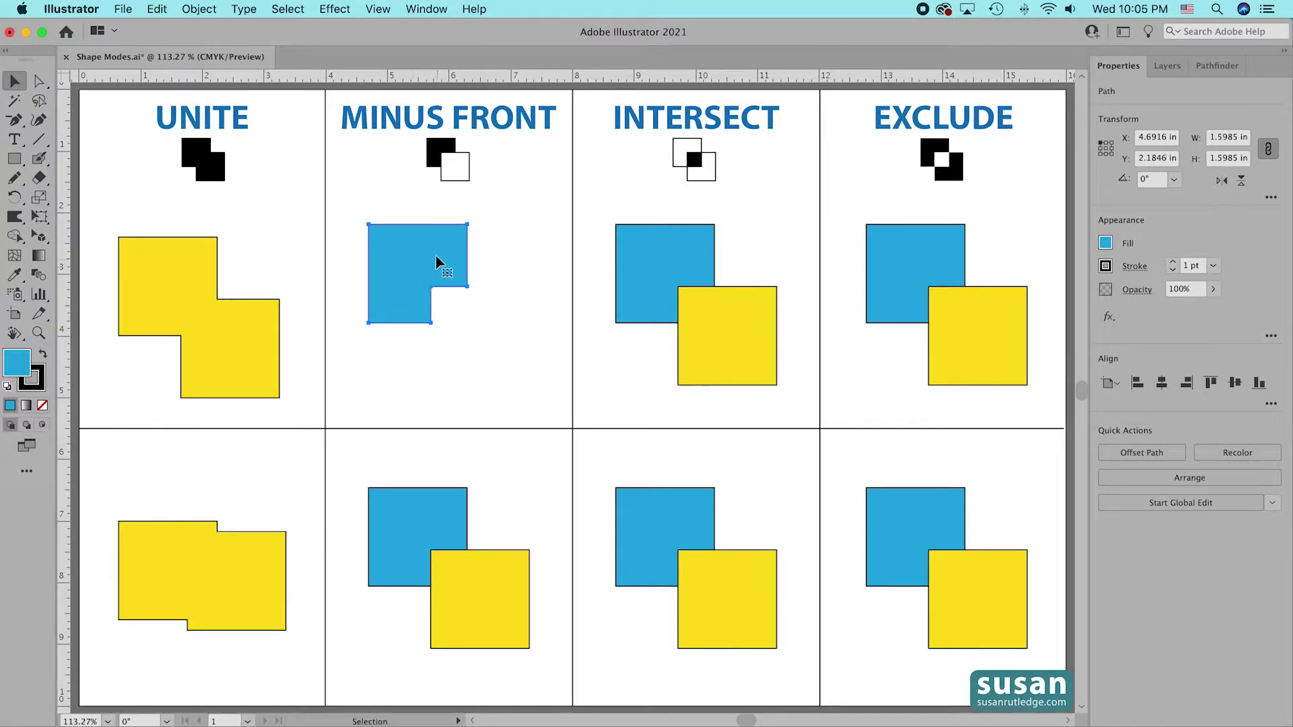
{"action": "left_click", "coordinate": [547, 414]}
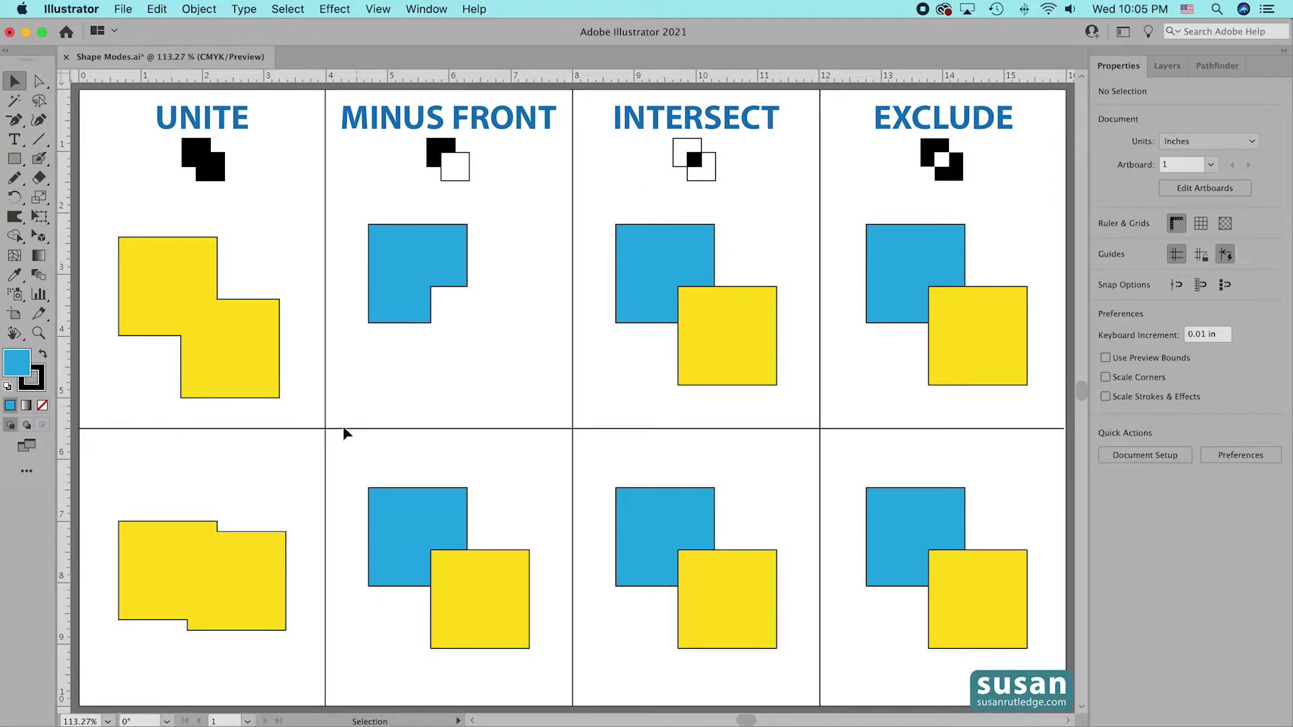
Turn the lower MINUS FRONT pair into an editable compound shape with the Minus Front mode.
{"action": "left_click_drag", "start_coordinate": [349, 470], "coordinate": [546, 684]}
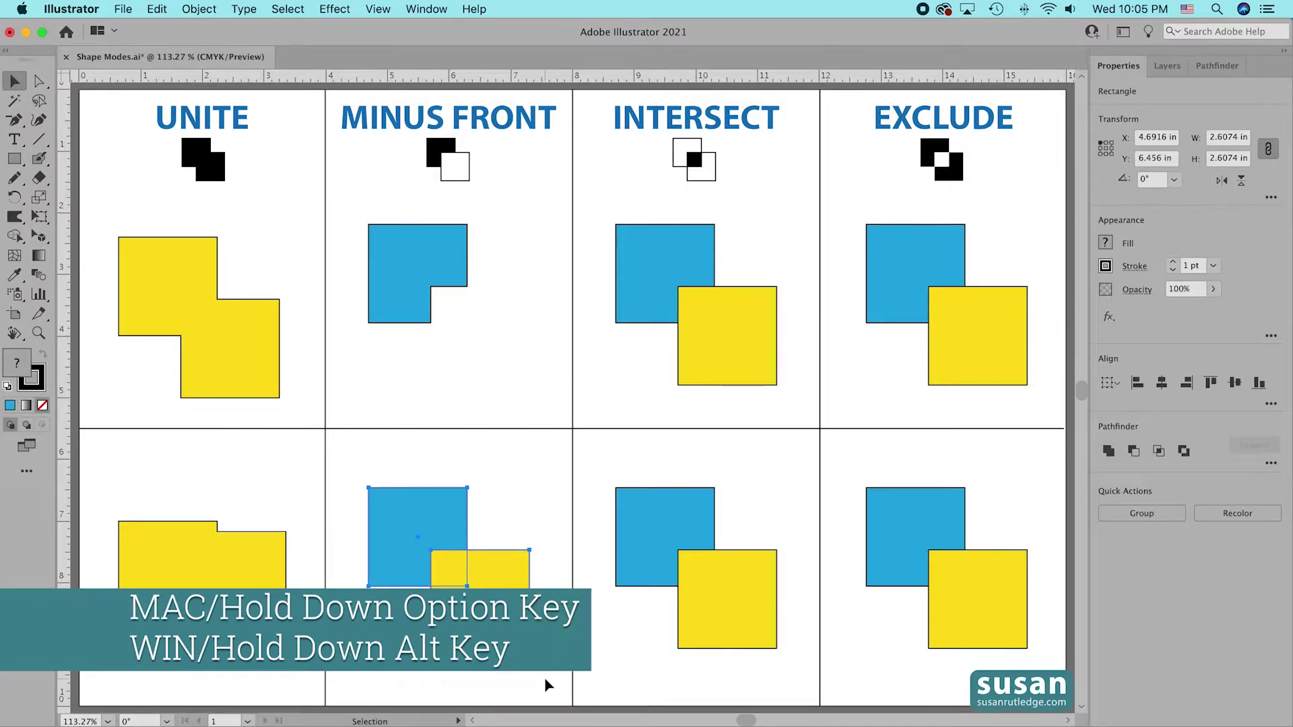
{"action": "left_click", "coordinate": [1134, 458], "text": "alt"}
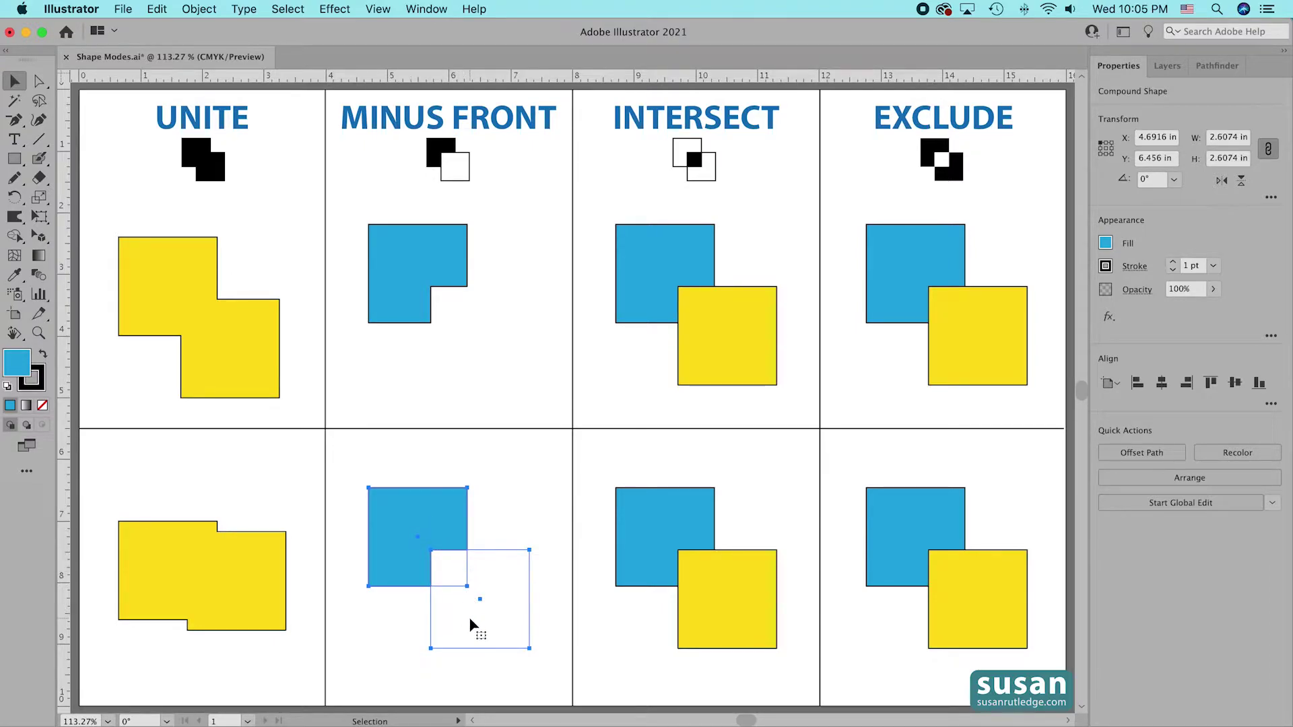
{"action": "left_click", "coordinate": [511, 533]}
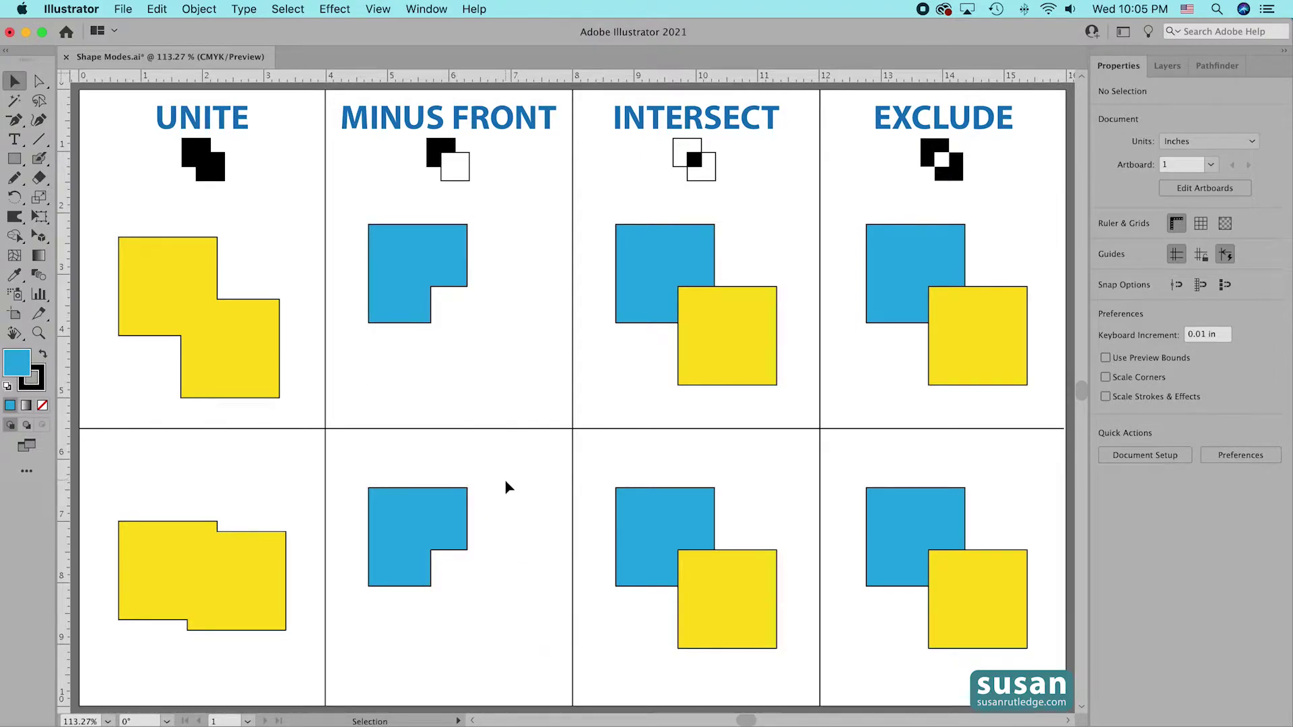
Move only the hidden front square of the MINUS FRONT compound shape to about X 5.07 in, Y 6.85 in, and deselect it.
{"action": "key", "text": "a"}
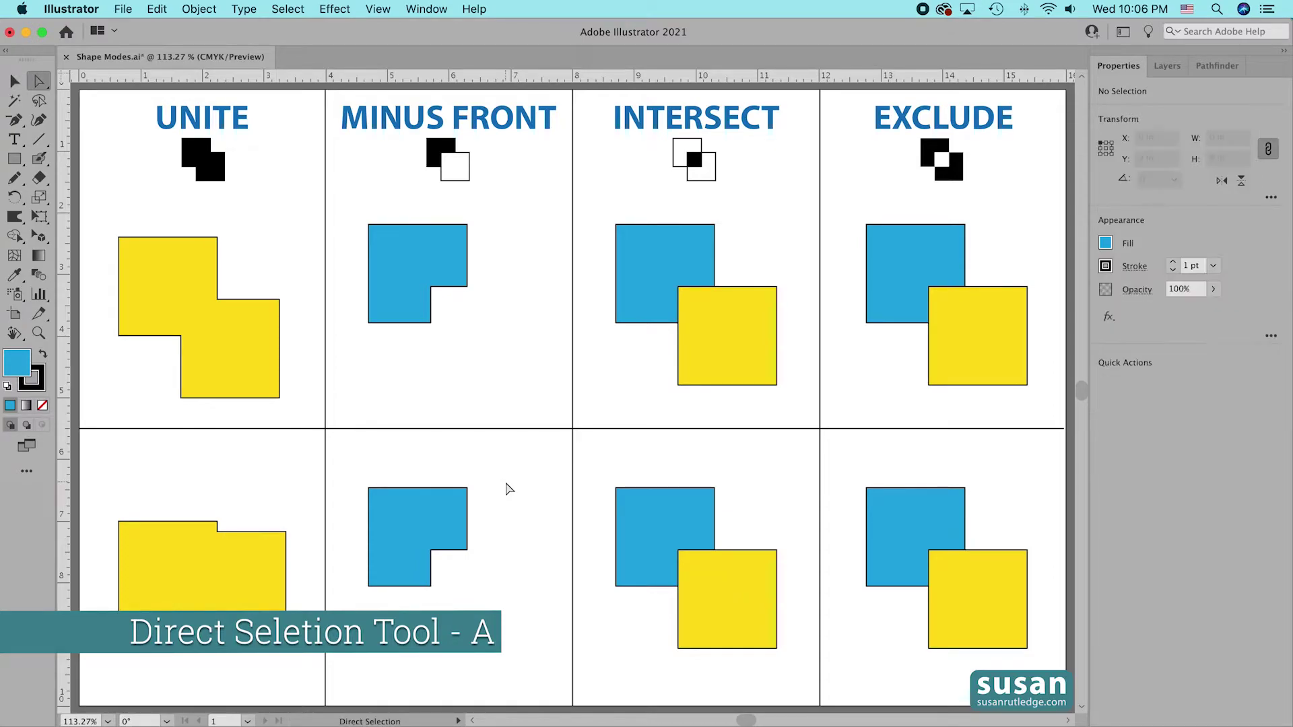
{"action": "left_click", "coordinate": [511, 625]}
{"action": "left_click_drag", "start_coordinate": [511, 624], "coordinate": [476, 589]}
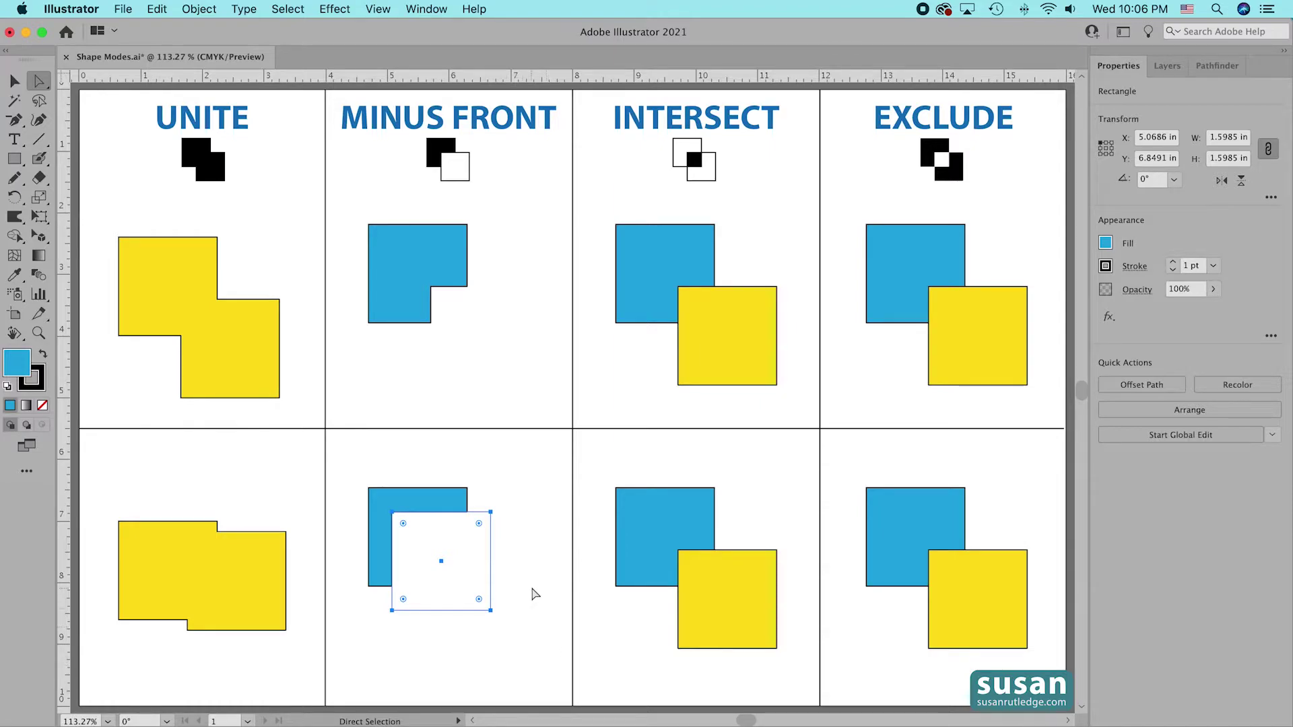
{"action": "key", "text": "Delete"}
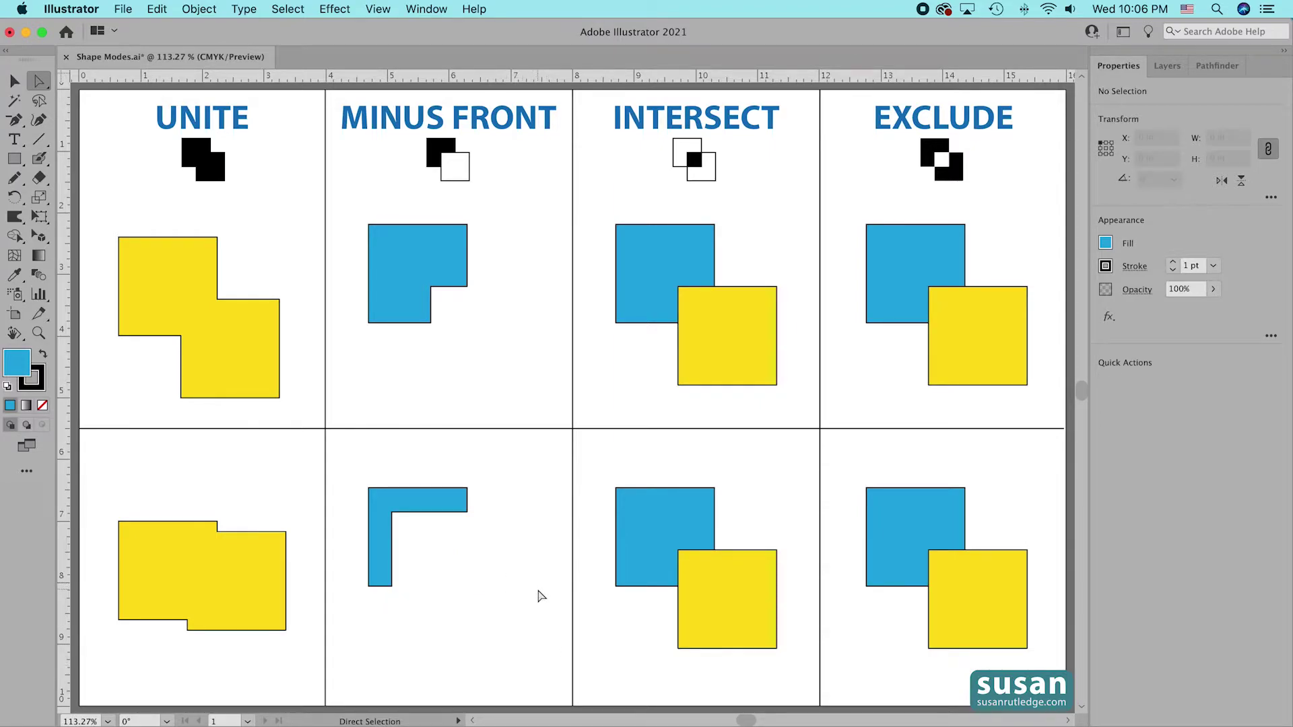
Move the entire lower MINUS FRONT compound shape to about X 5.39 in, Y 6.80 in.
{"action": "key", "text": "v"}
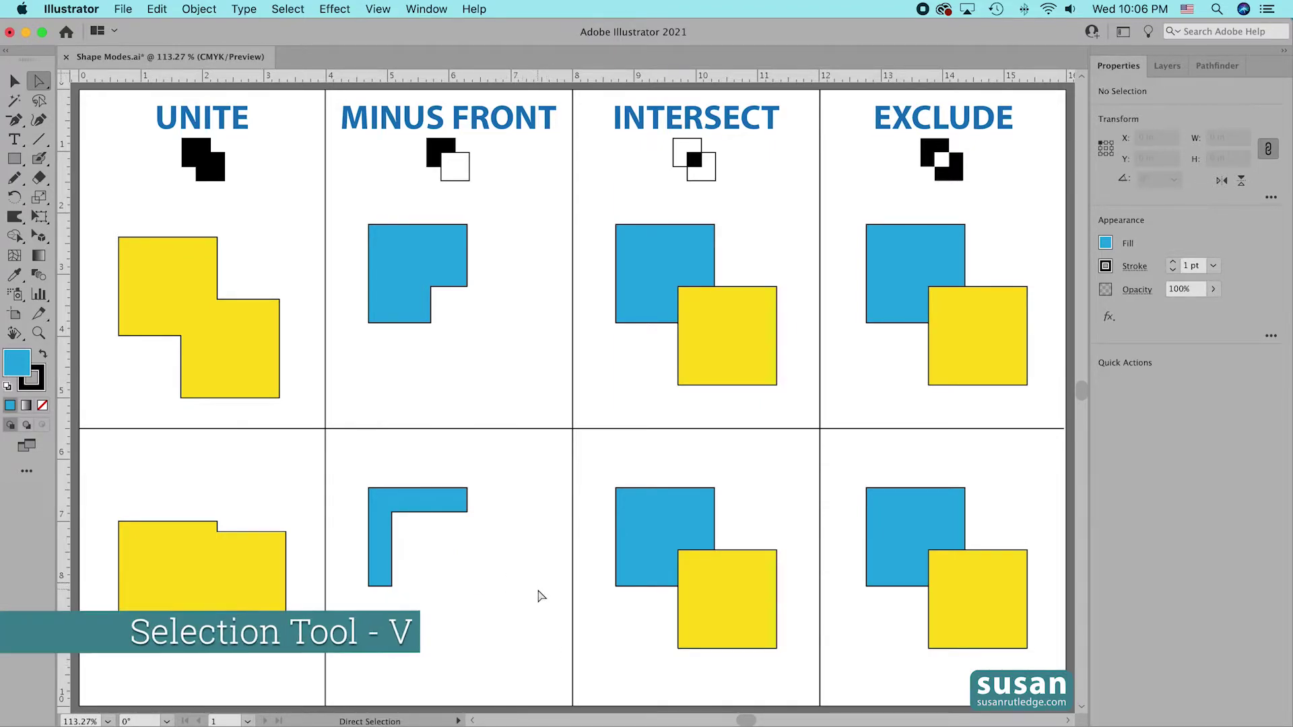
{"action": "left_click_drag", "start_coordinate": [454, 513], "coordinate": [497, 534]}
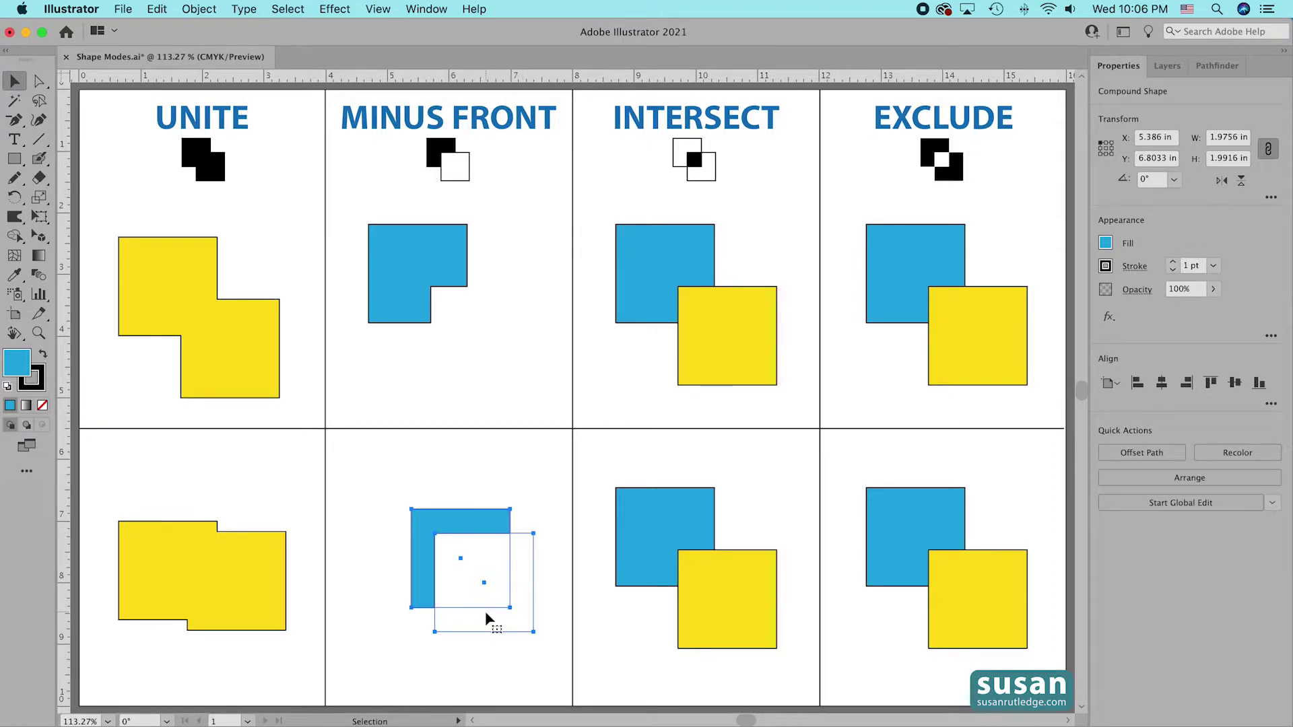
{"action": "left_click", "coordinate": [519, 671]}
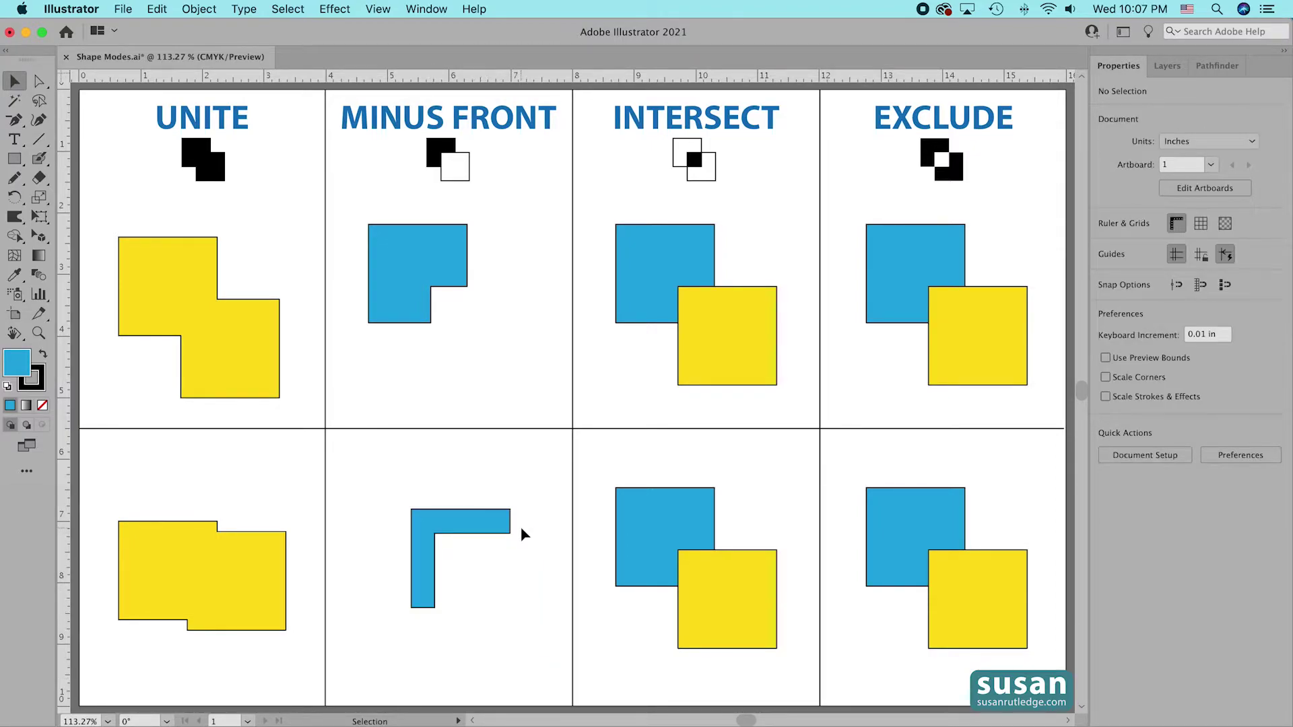
Intersect the upper pair of squares under INTERSECT, keeping only their overlapping area.
{"action": "left_click_drag", "start_coordinate": [598, 213], "coordinate": [785, 394]}
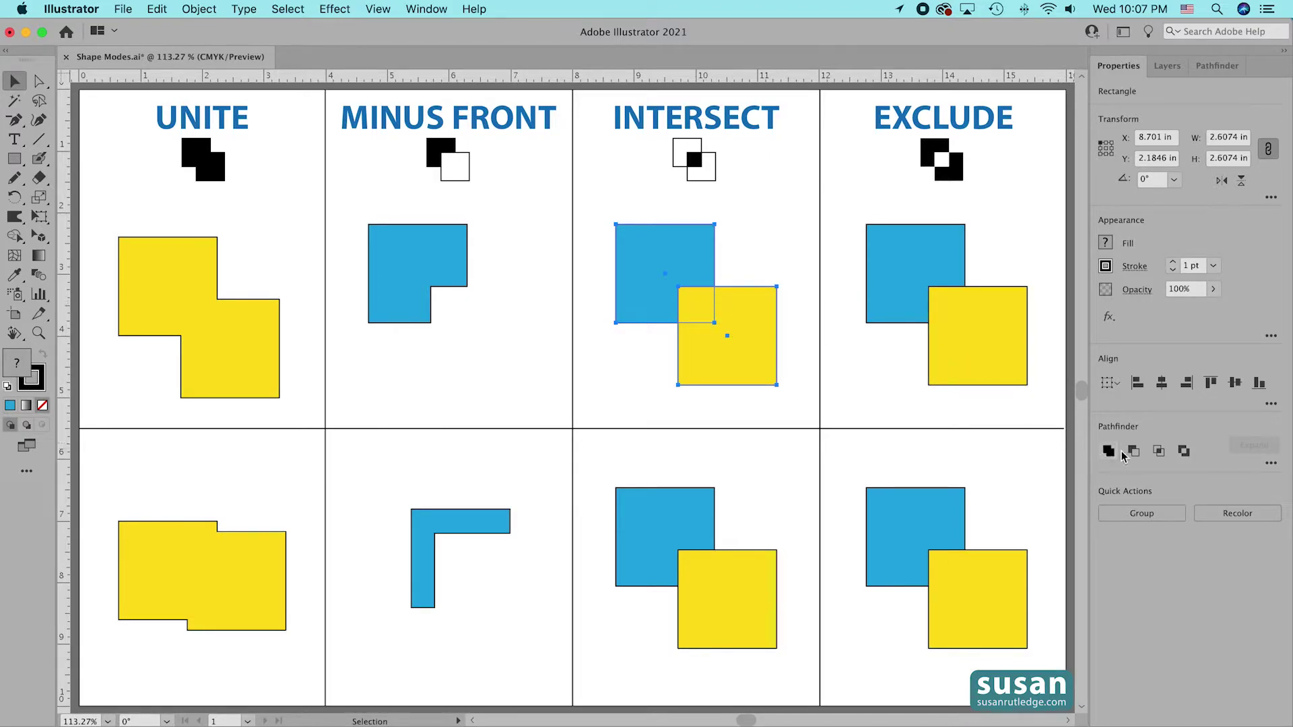
{"action": "left_click", "coordinate": [1158, 455]}
{"action": "left_click", "coordinate": [741, 399]}
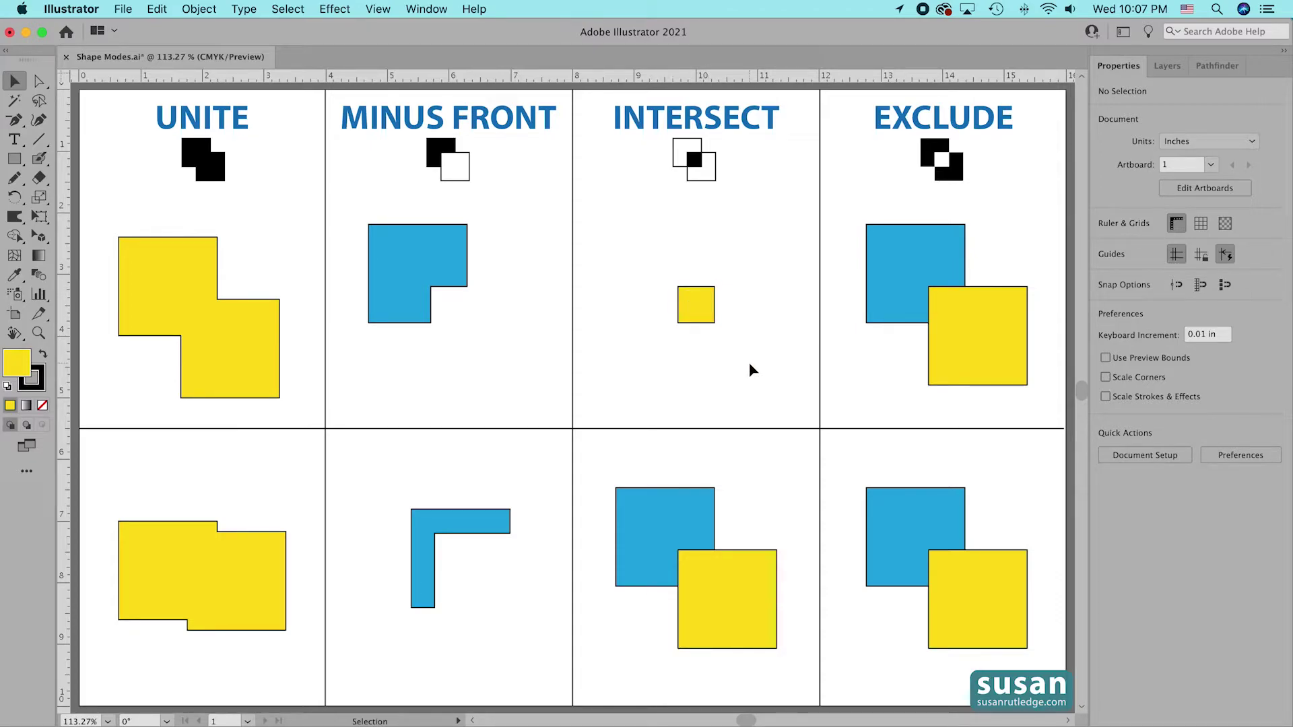
Turn the lower pair of squares under INTERSECT into an editable compound shape with the Intersect mode.
{"action": "left_click_drag", "start_coordinate": [611, 454], "coordinate": [783, 677]}
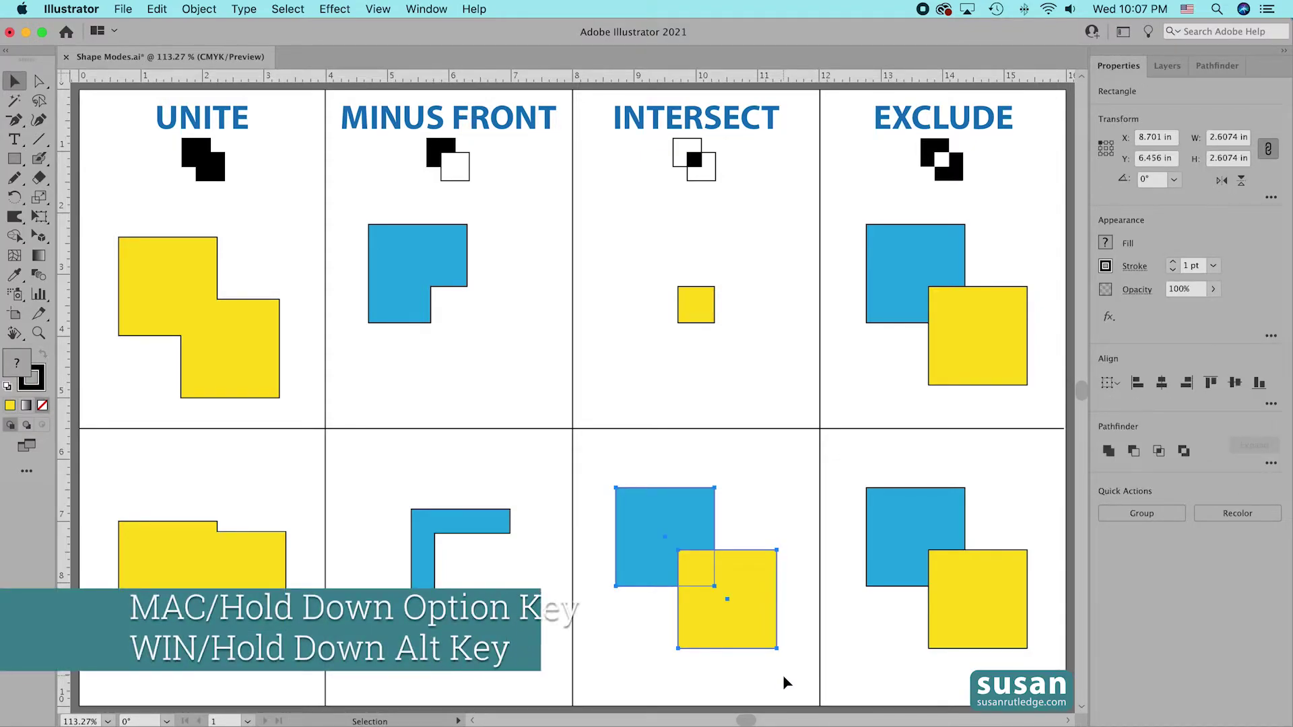
{"action": "left_click", "coordinate": [1159, 452], "text": "alt"}
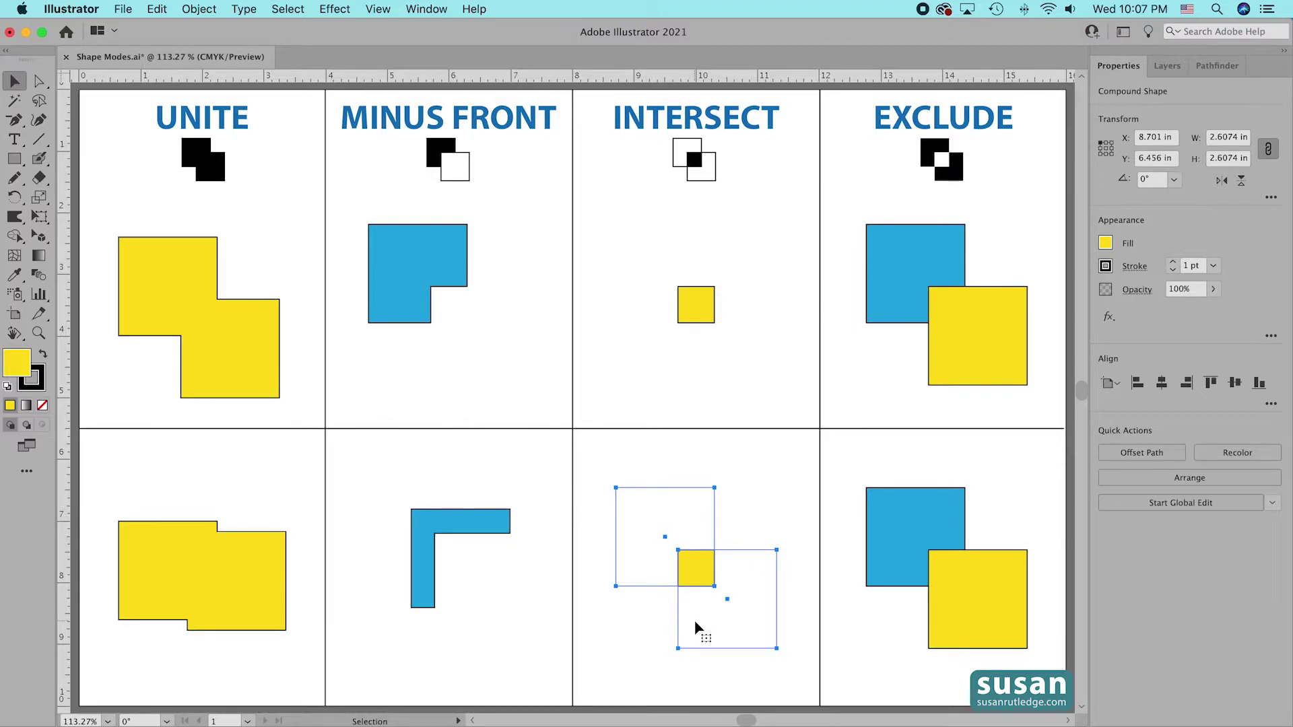
Move only the front square of the lower INTERSECT compound shape to about X 9.32 in, Y 7.51 in.
{"action": "left_click", "coordinate": [777, 491]}
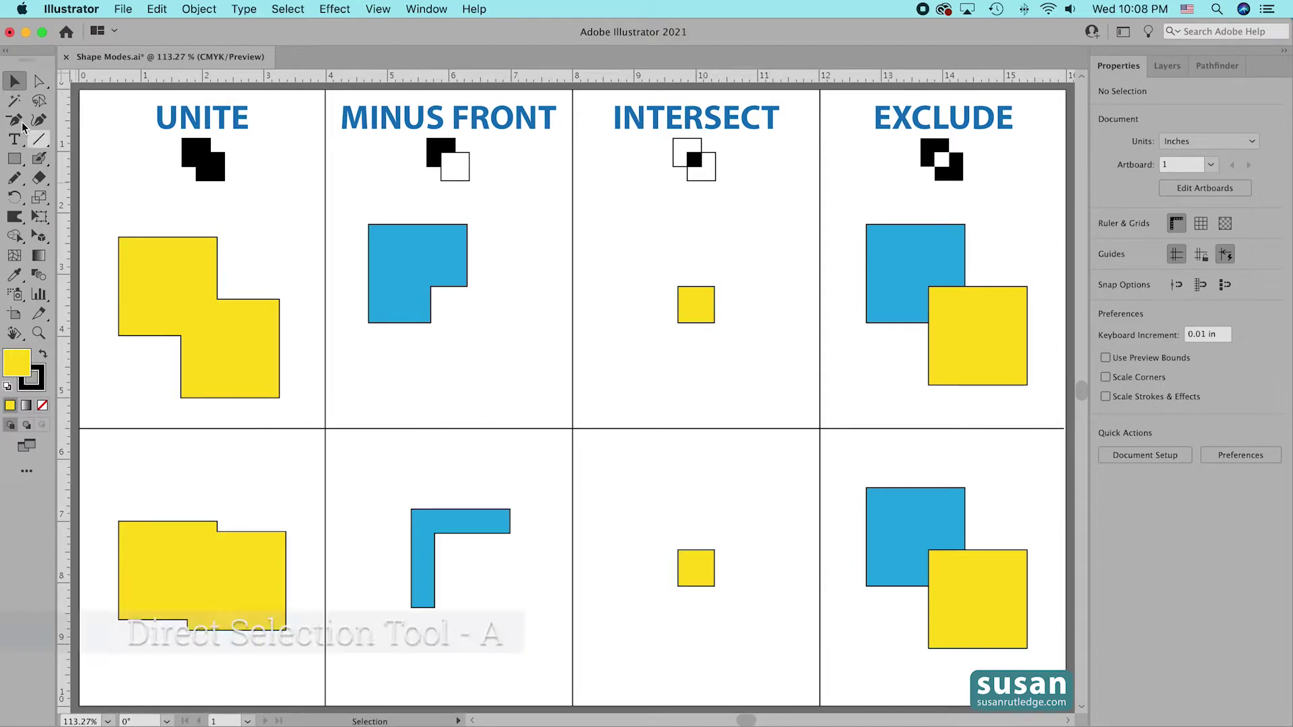
{"action": "left_click", "coordinate": [39, 83]}
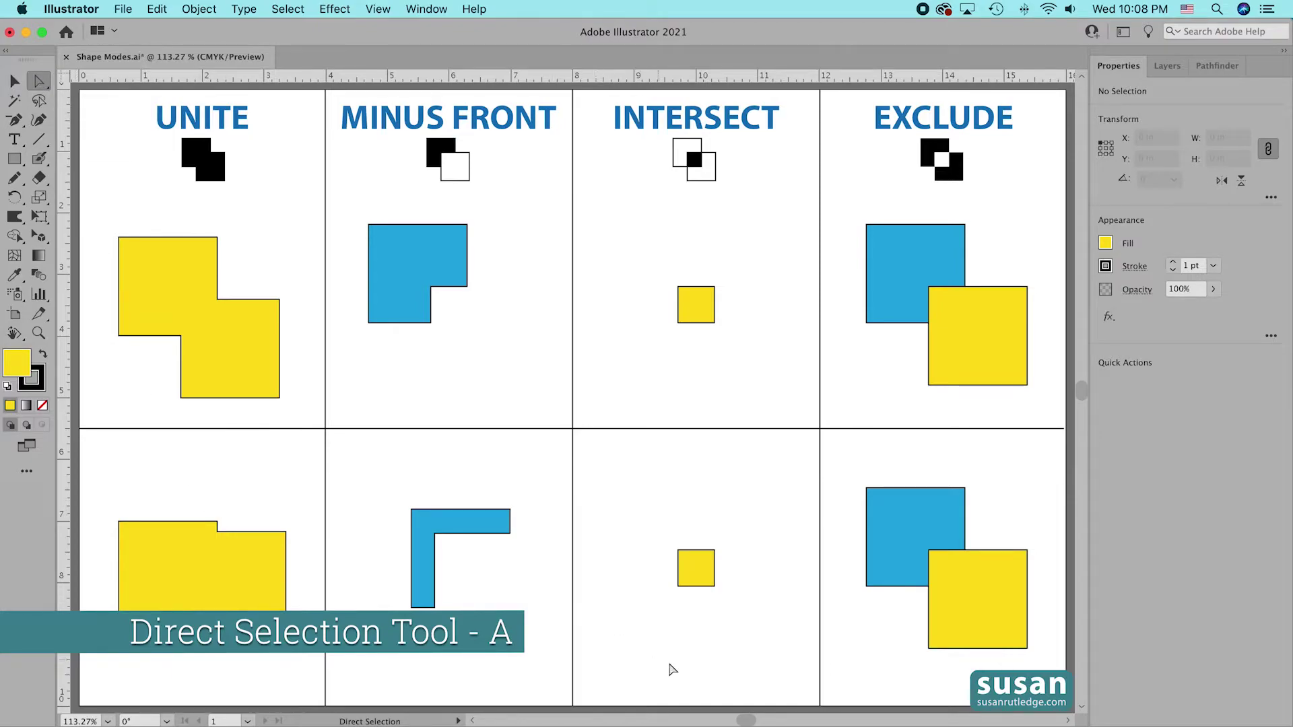
{"action": "mouse_move", "coordinate": [727, 599]}
{"action": "left_mouse_down"}
{"action": "mouse_move", "coordinate": [675, 532]}
{"action": "mouse_move", "coordinate": [704, 521]}
{"action": "mouse_move", "coordinate": [786, 568]}
{"action": "mouse_move", "coordinate": [701, 571]}
{"action": "mouse_move", "coordinate": [713, 632]}
{"action": "mouse_move", "coordinate": [702, 601]}
{"action": "left_mouse_up"}
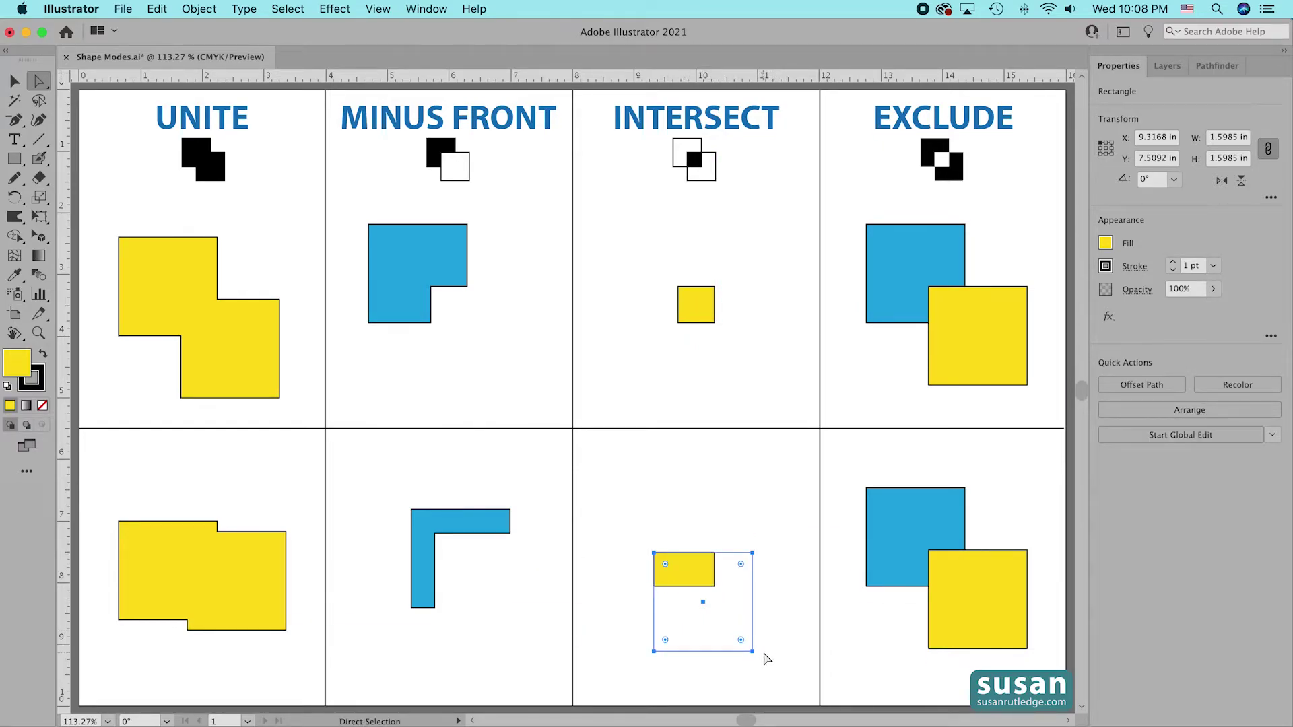
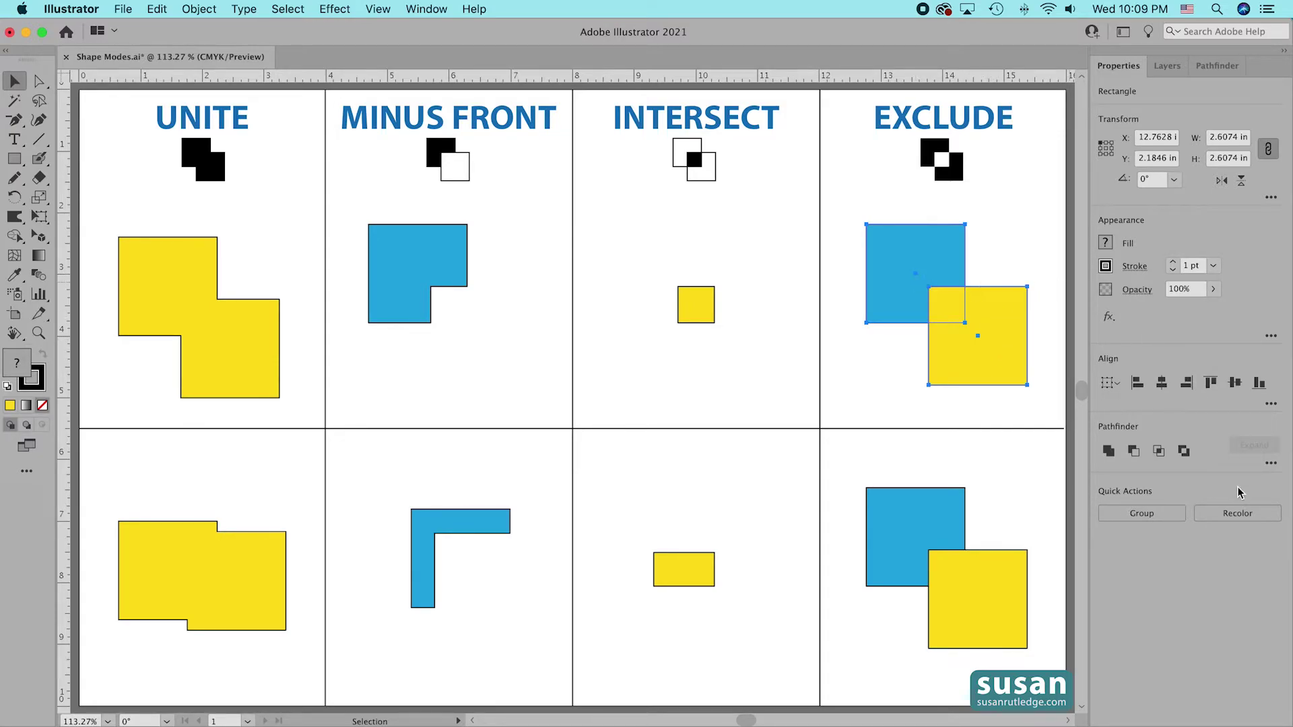
Exclude the overlap of the upper pair of squares under EXCLUDE and move the resulting group to about Y 2.29 in.
{"action": "left_click", "coordinate": [1184, 452]}
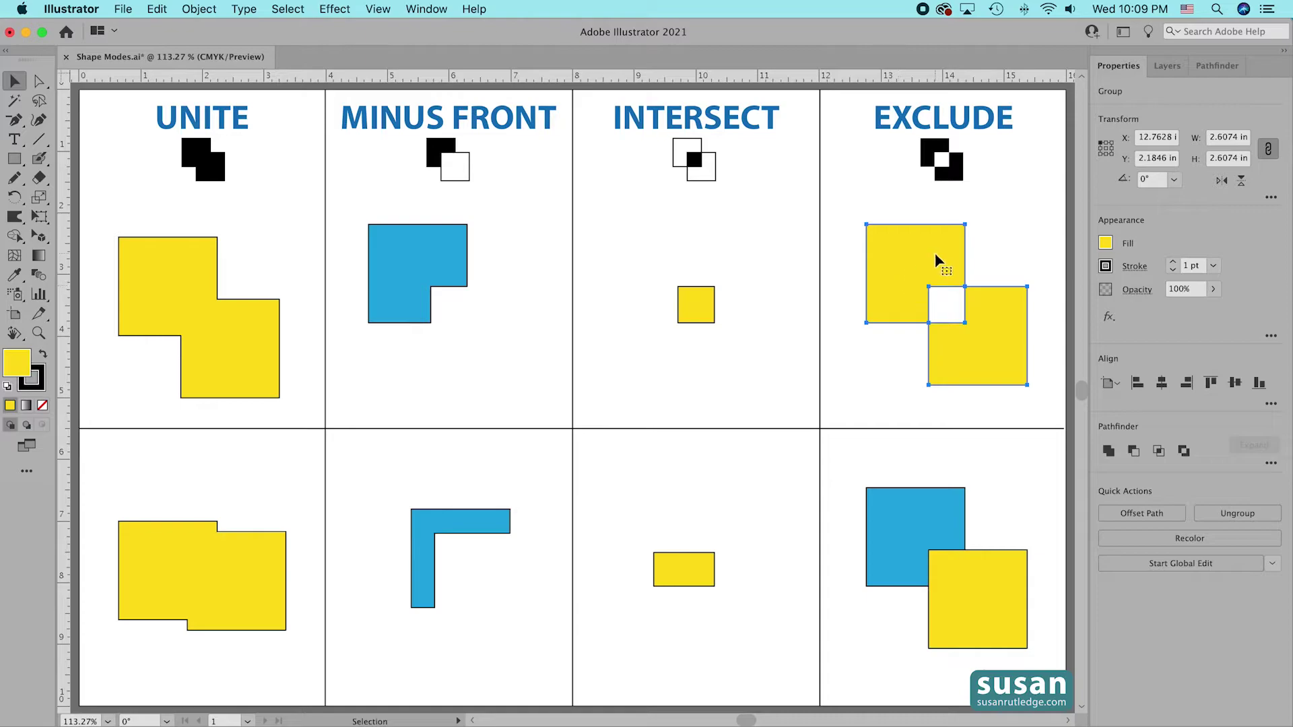
{"action": "left_click", "coordinate": [898, 366]}
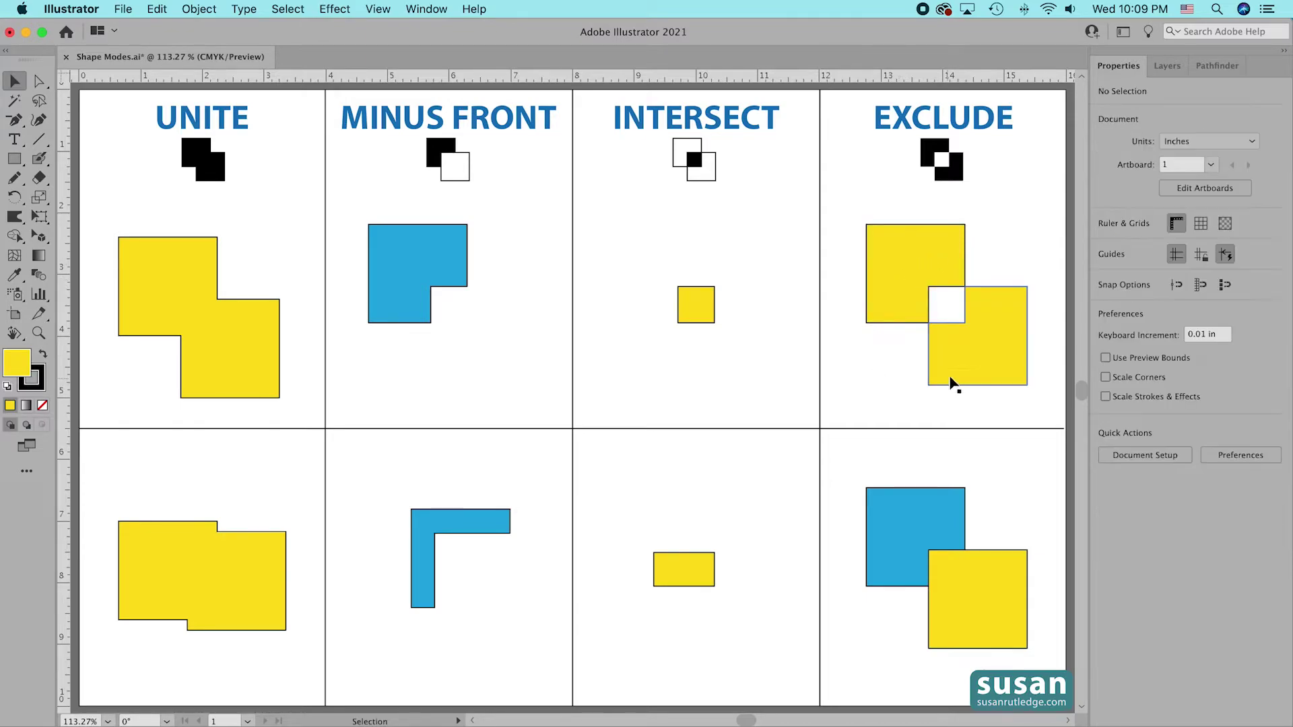
{"action": "mouse_move", "coordinate": [976, 368]}
{"action": "left_mouse_down"}
{"action": "mouse_move", "coordinate": [952, 368]}
{"action": "mouse_move", "coordinate": [991, 364]}
{"action": "mouse_move", "coordinate": [977, 370]}
{"action": "left_mouse_up"}
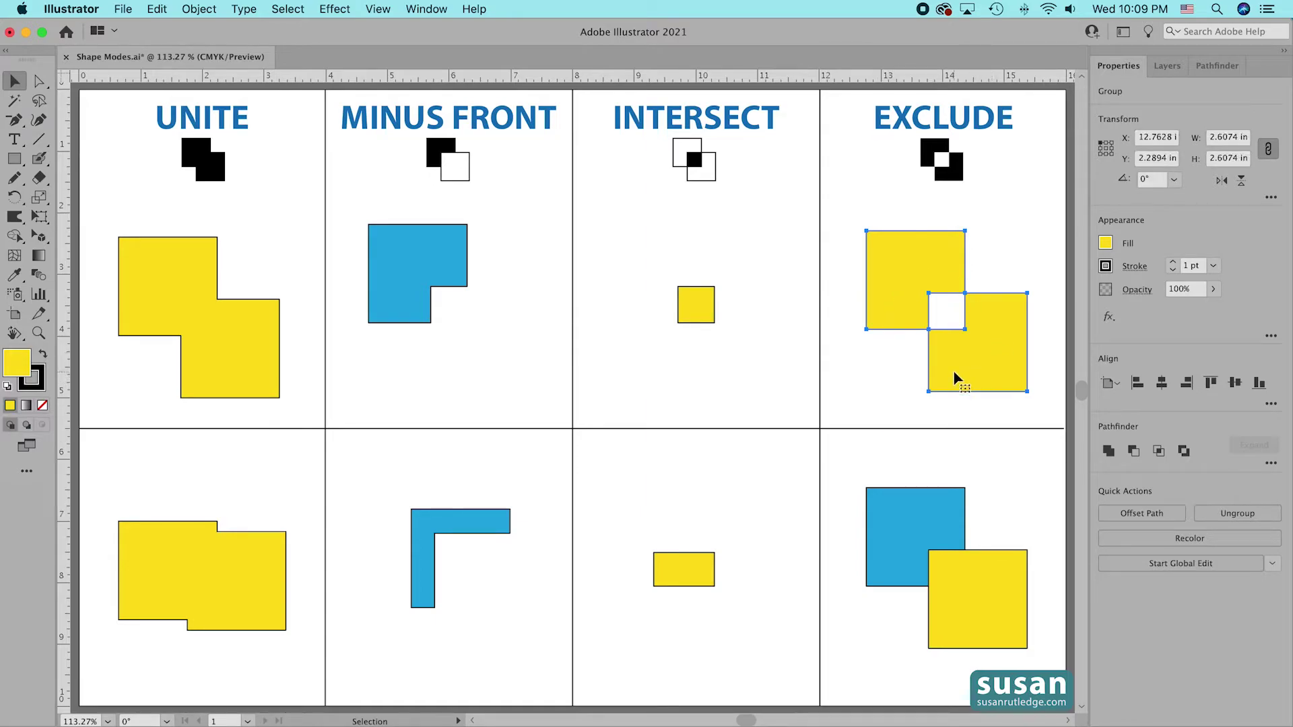
{"action": "left_click", "coordinate": [861, 404]}
Turn the lower pair of squares under EXCLUDE into an editable compound shape with the Exclude mode.
{"action": "left_click_drag", "start_coordinate": [844, 456], "coordinate": [1032, 670]}
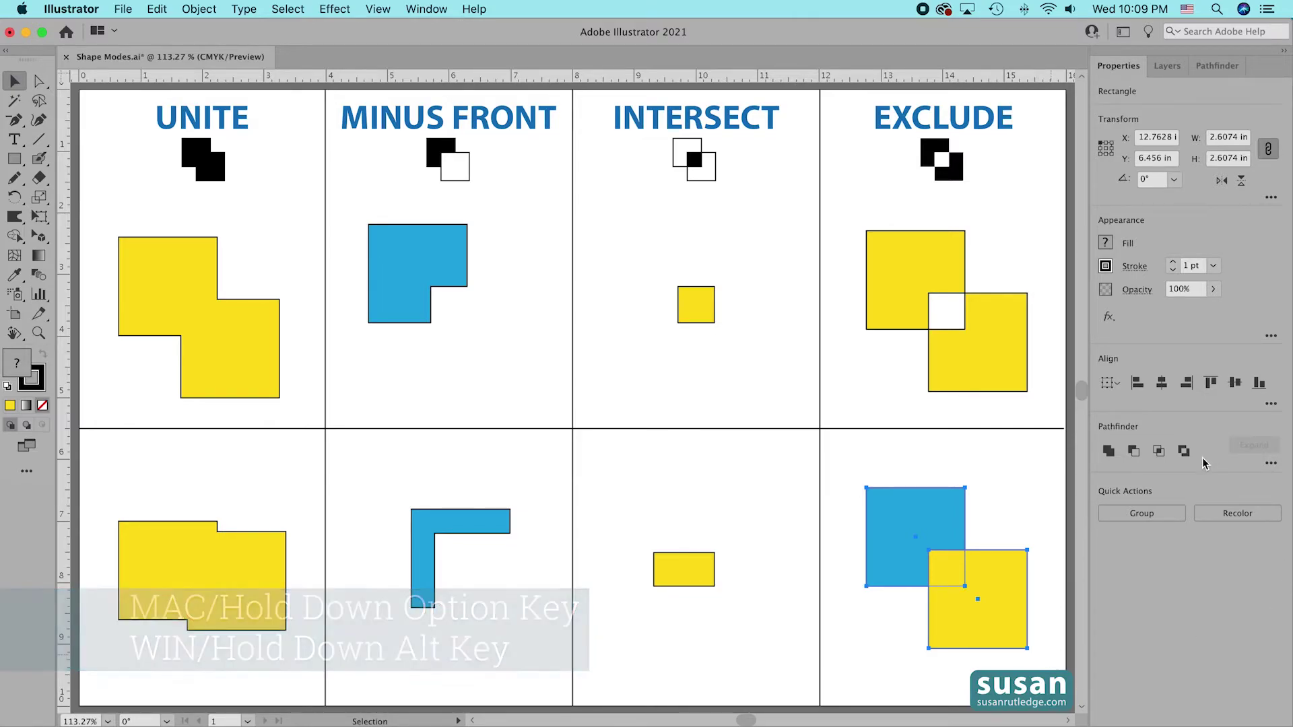
{"action": "left_click", "coordinate": [1183, 451], "text": "alt"}
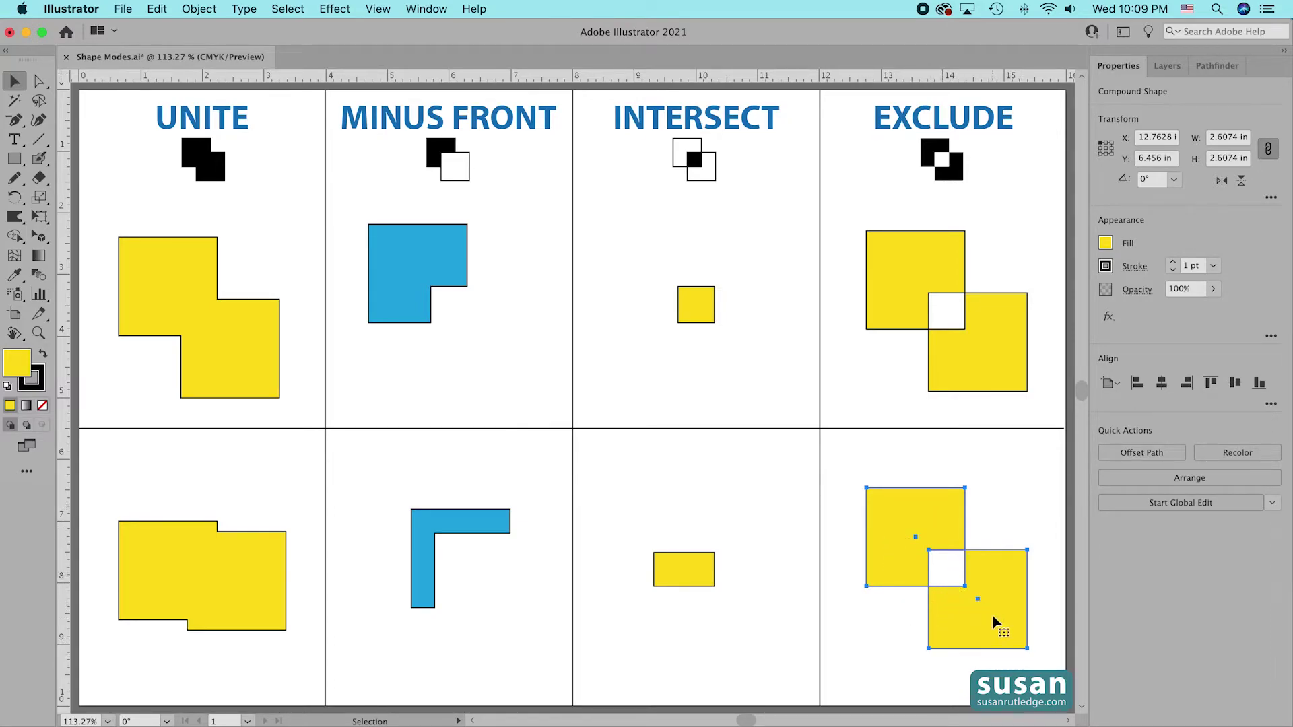
{"action": "left_click", "coordinate": [999, 513]}
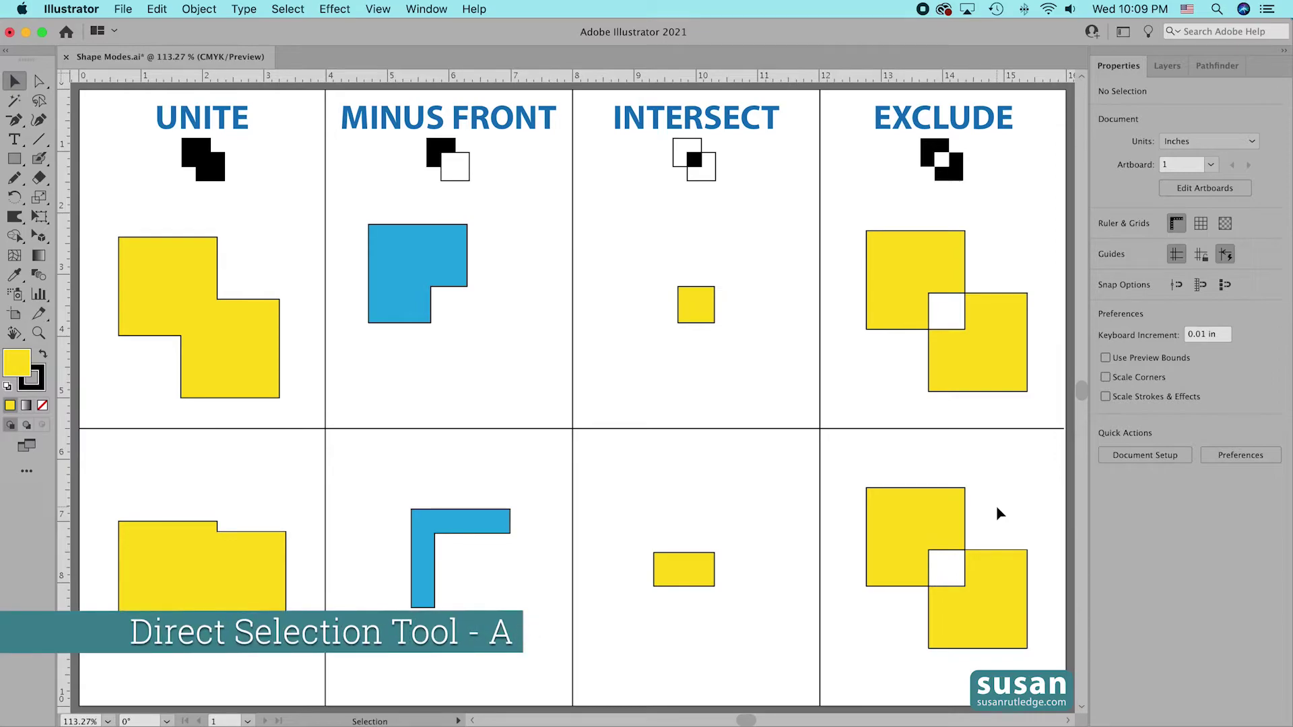
Move only the back square of the lower EXCLUDE compound shape down about 0.25 in, and deselect it.
{"action": "key", "text": "a"}
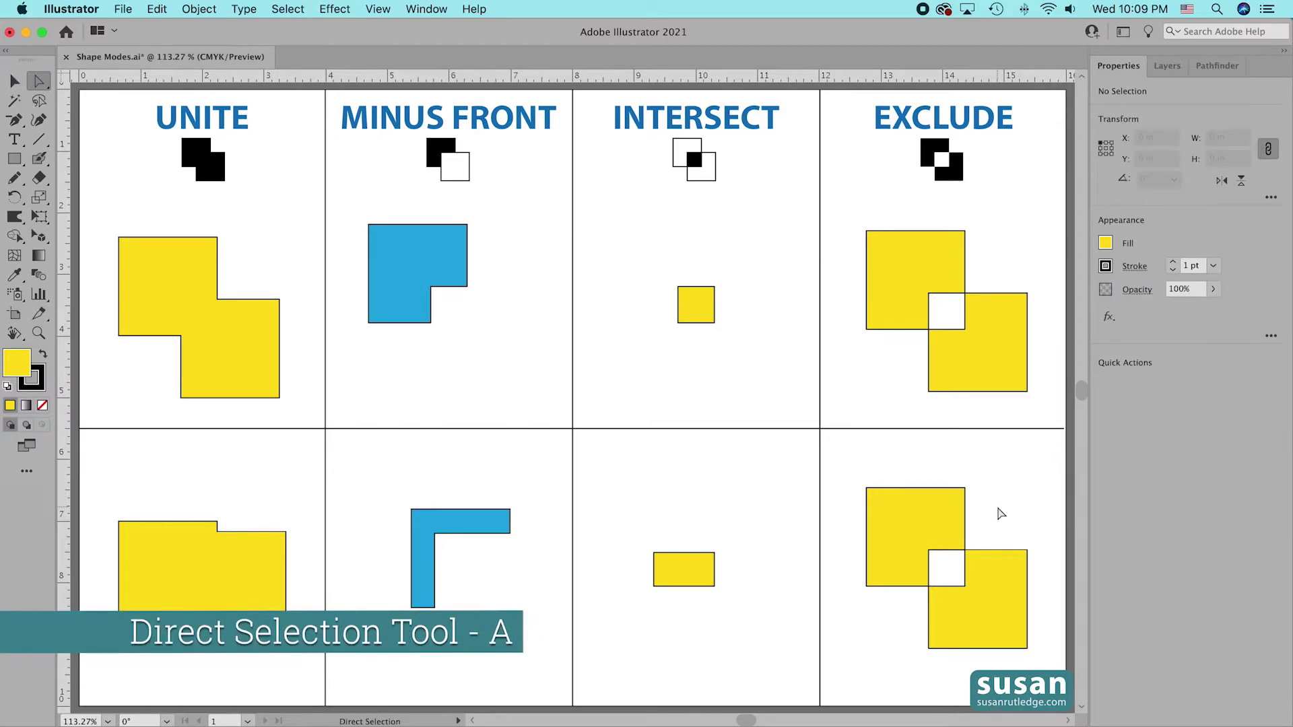
{"action": "left_click", "coordinate": [932, 517]}
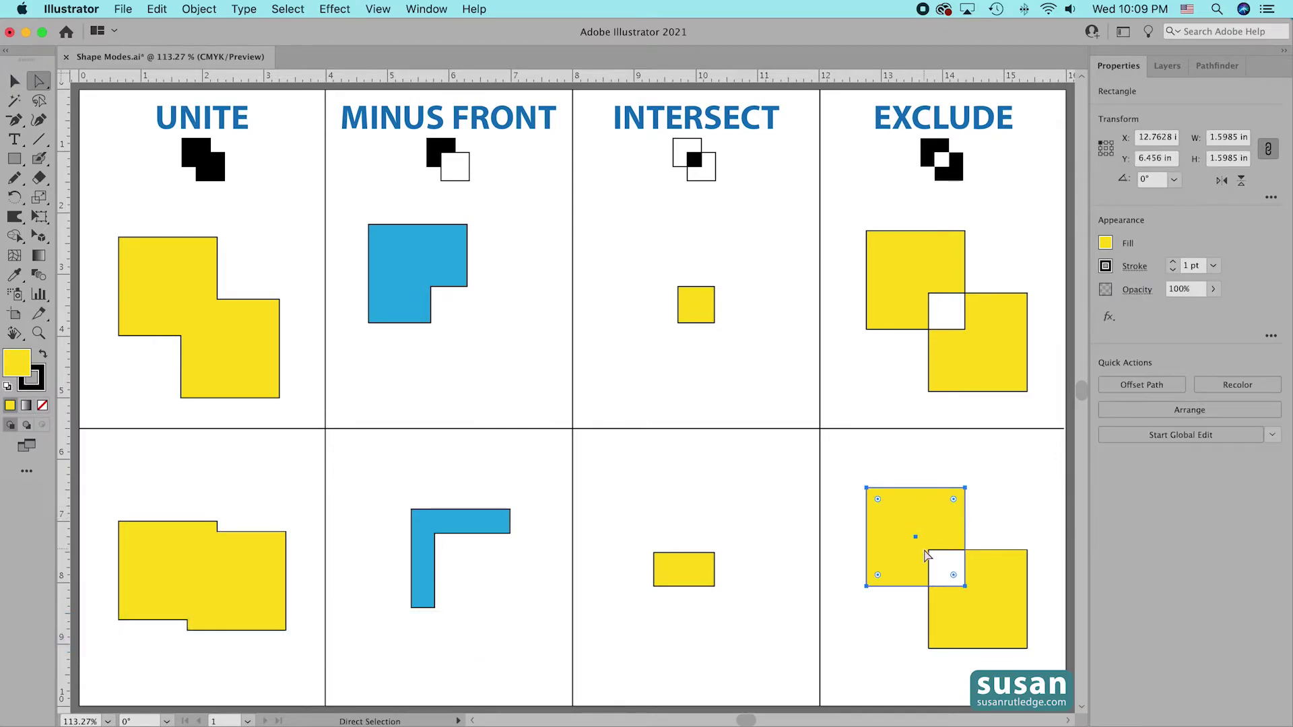
{"action": "left_click_drag", "start_coordinate": [915, 534], "coordinate": [959, 586]}
{"action": "left_click", "coordinate": [1001, 488]}
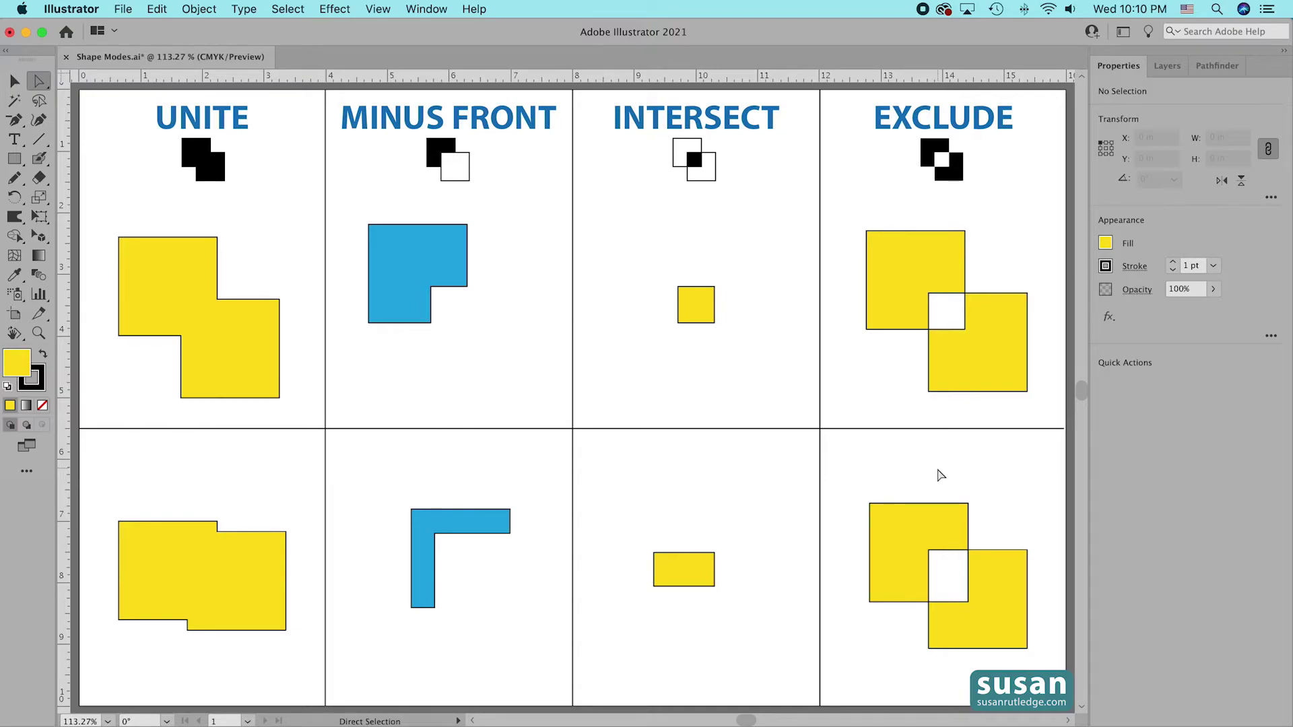
Delete all four compound shapes in the lower row.
{"action": "left_click_drag", "start_coordinate": [118, 465], "coordinate": [1034, 669]}
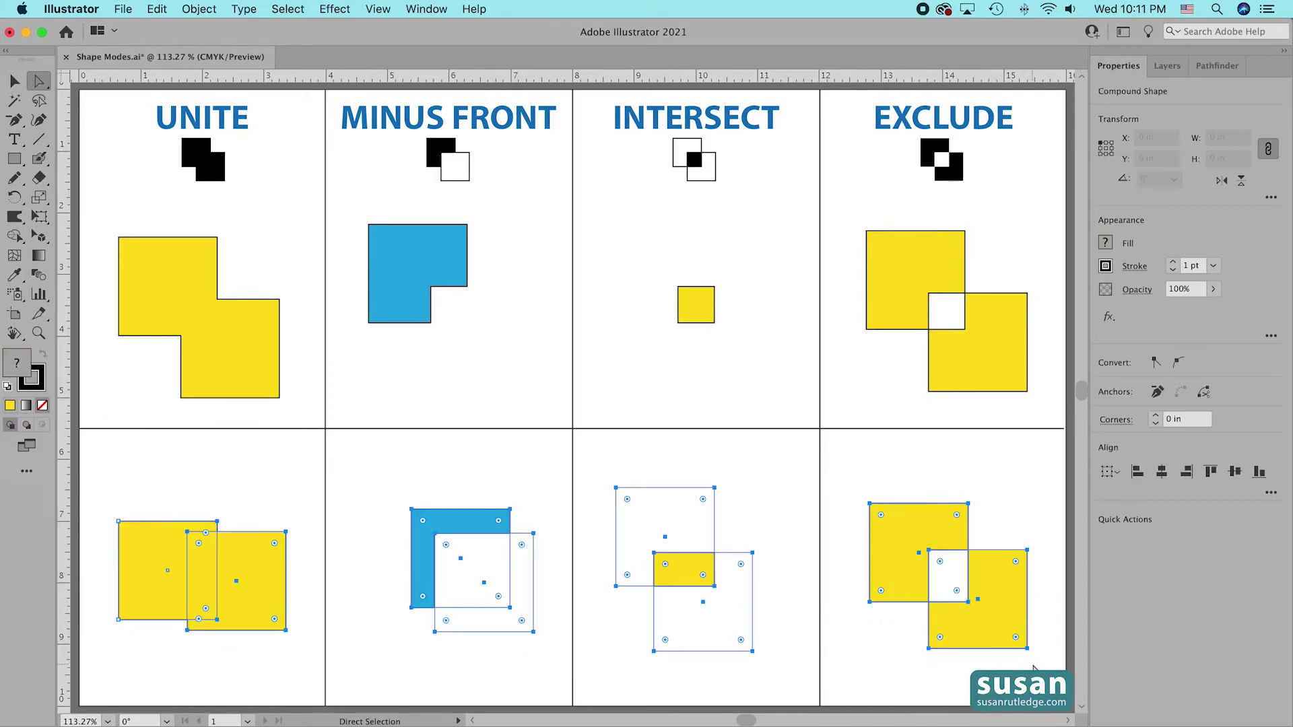
{"action": "key", "text": "super+shift+e"}
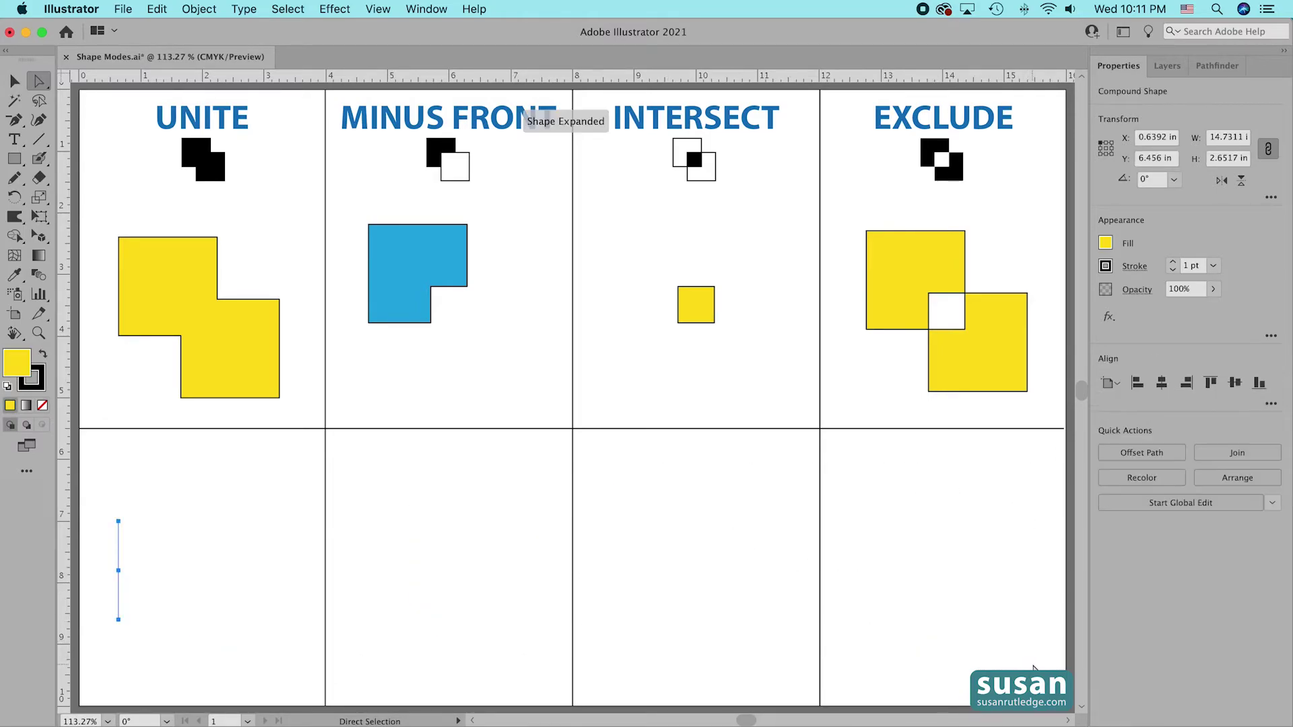
{"action": "left_click", "coordinate": [1034, 668]}
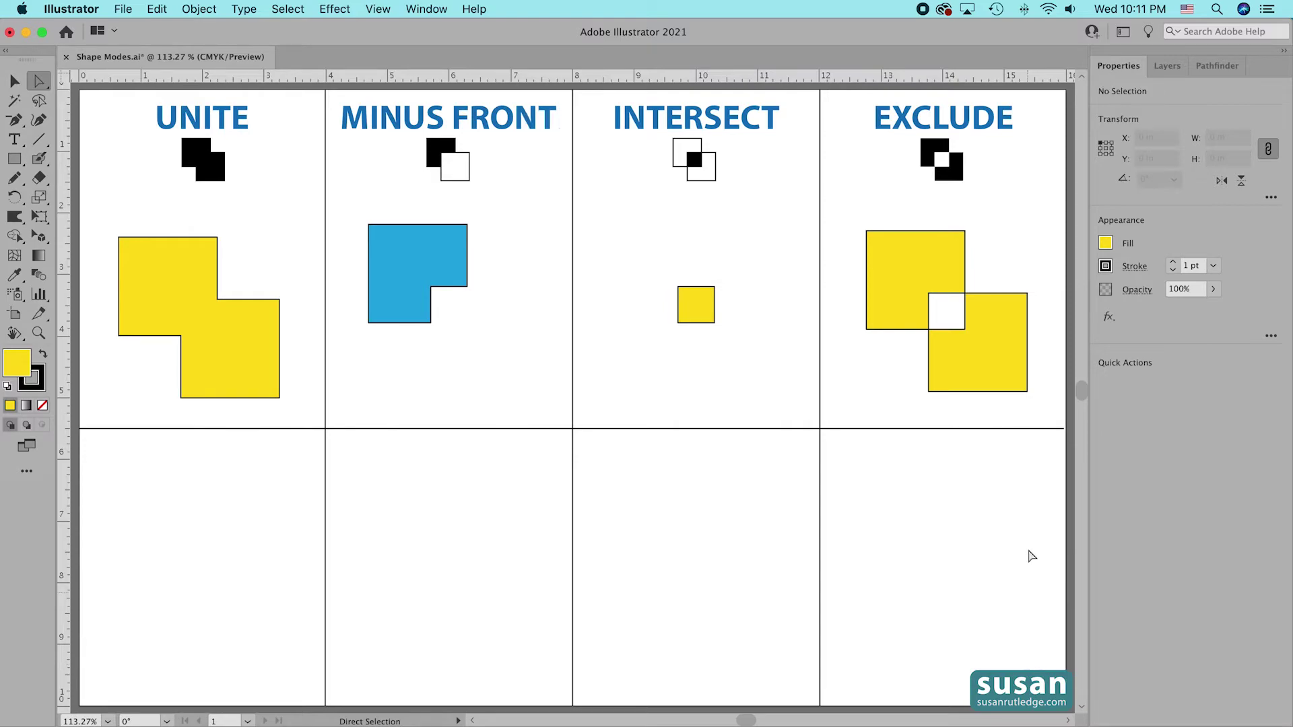
Show and unlock the hidden group at the top of Layer 1.
{"action": "left_click", "coordinate": [1169, 66]}
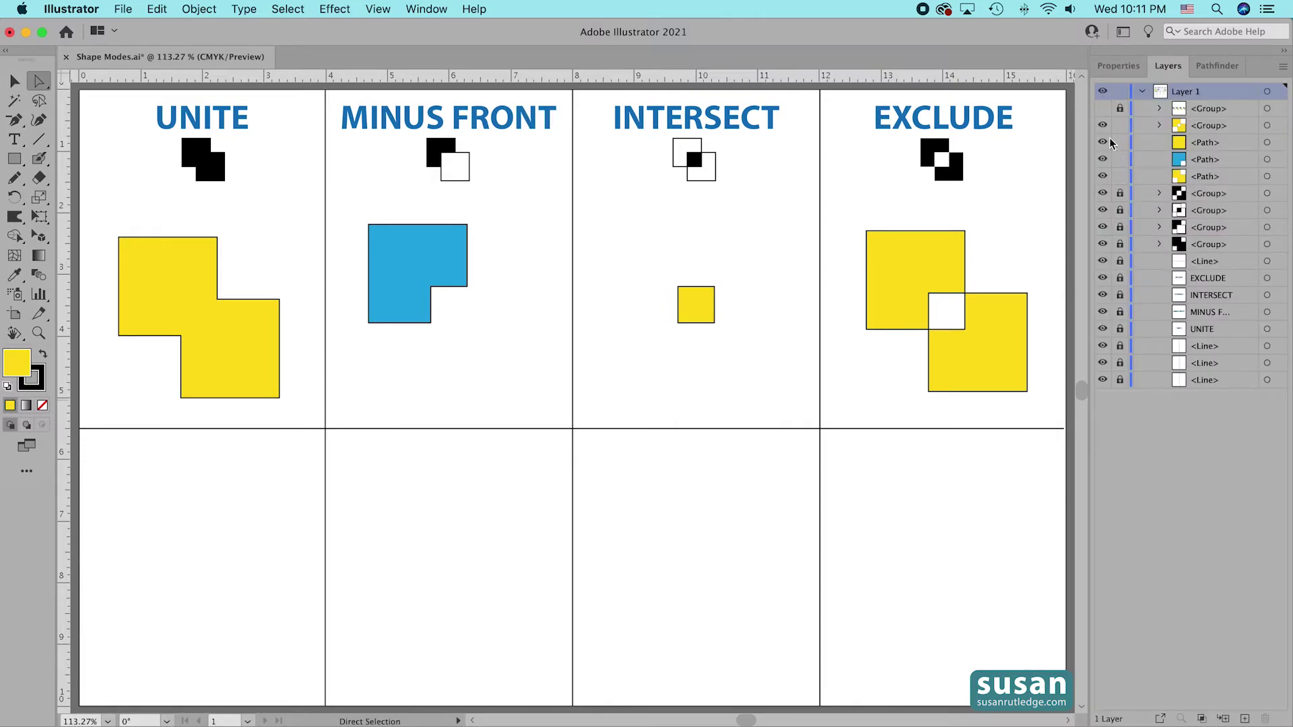
{"action": "left_click", "coordinate": [1102, 108]}
{"action": "left_click", "coordinate": [1120, 108]}
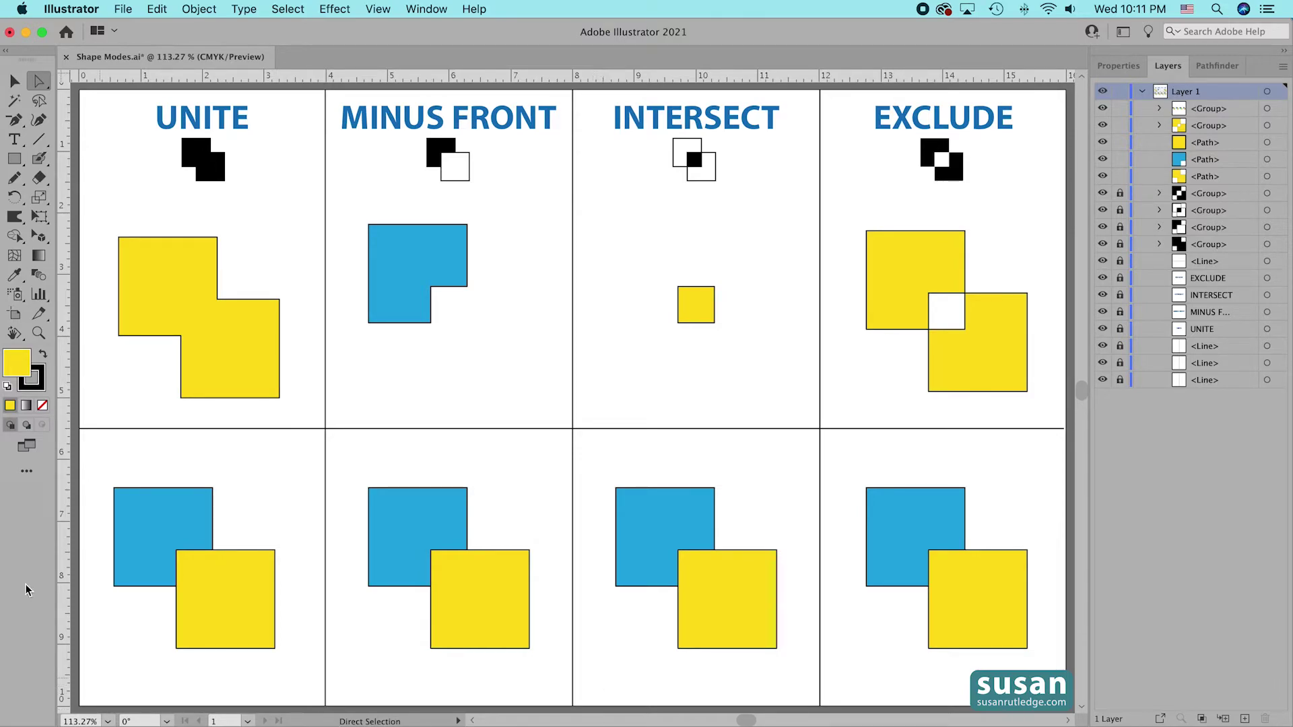
Merge the lower pair of squares under UNITE into one yellow shape with the Shape Builder tool, and deselect it.
{"action": "left_click_drag", "start_coordinate": [102, 459], "coordinate": [310, 676]}
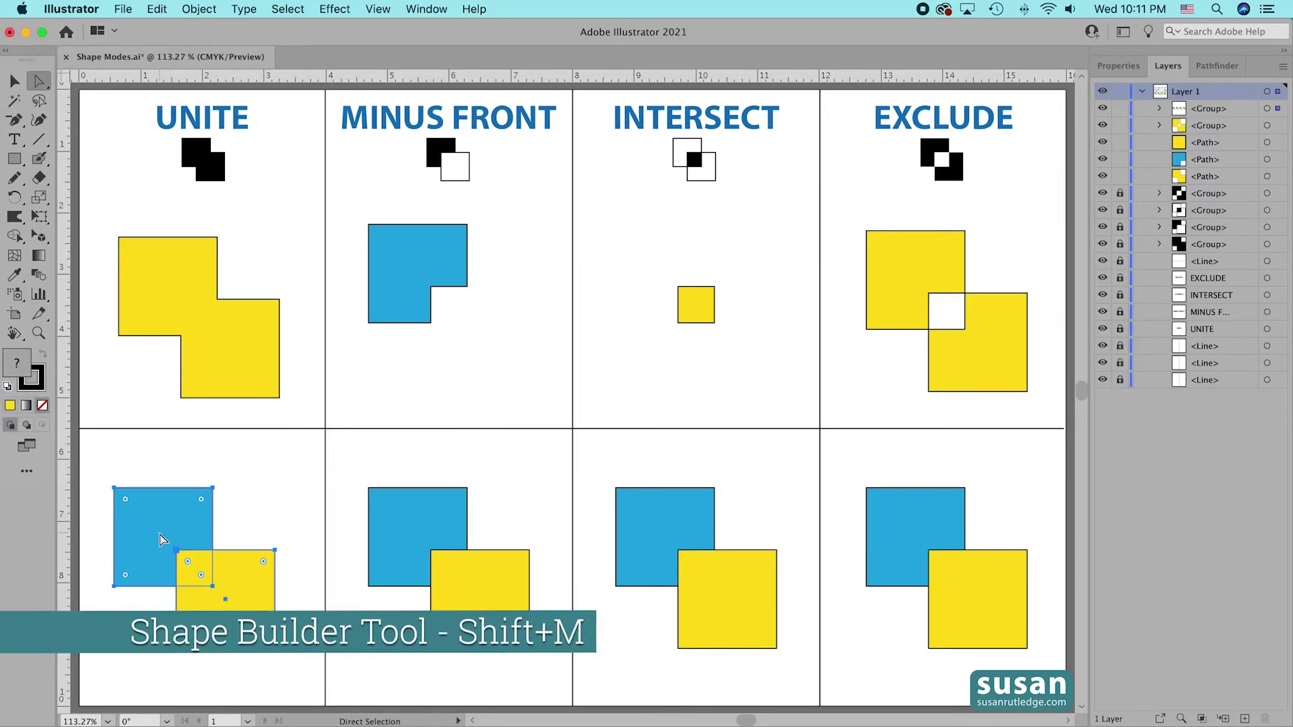
{"action": "key", "text": "shift+m"}
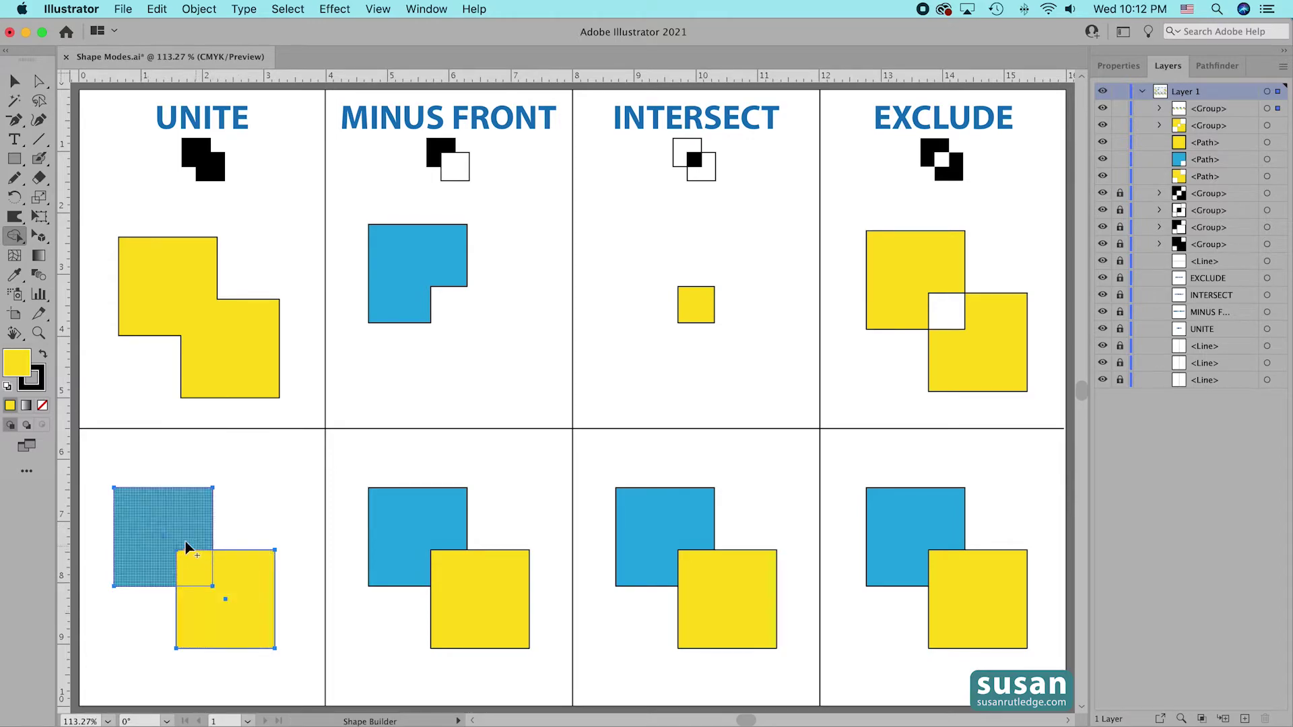
{"action": "left_click_drag", "start_coordinate": [159, 523], "coordinate": [229, 612]}
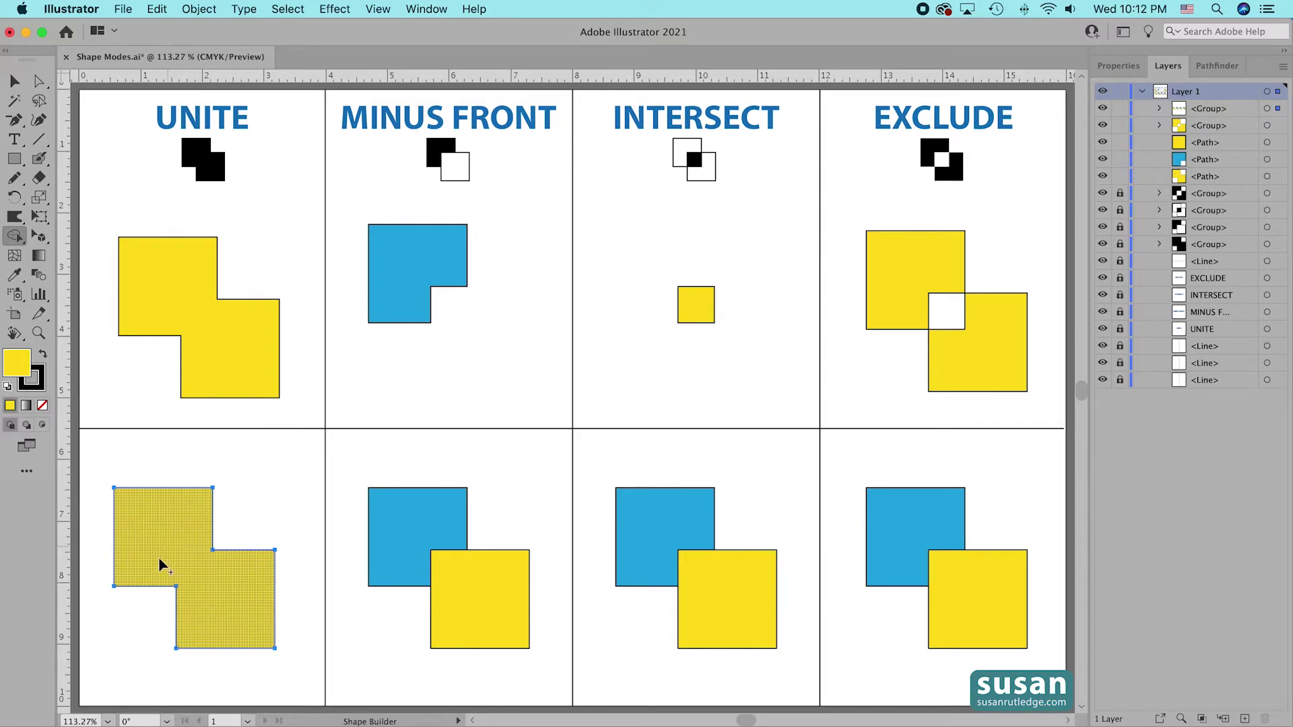
{"action": "left_click", "coordinate": [14, 81]}
{"action": "left_click", "coordinate": [308, 515]}
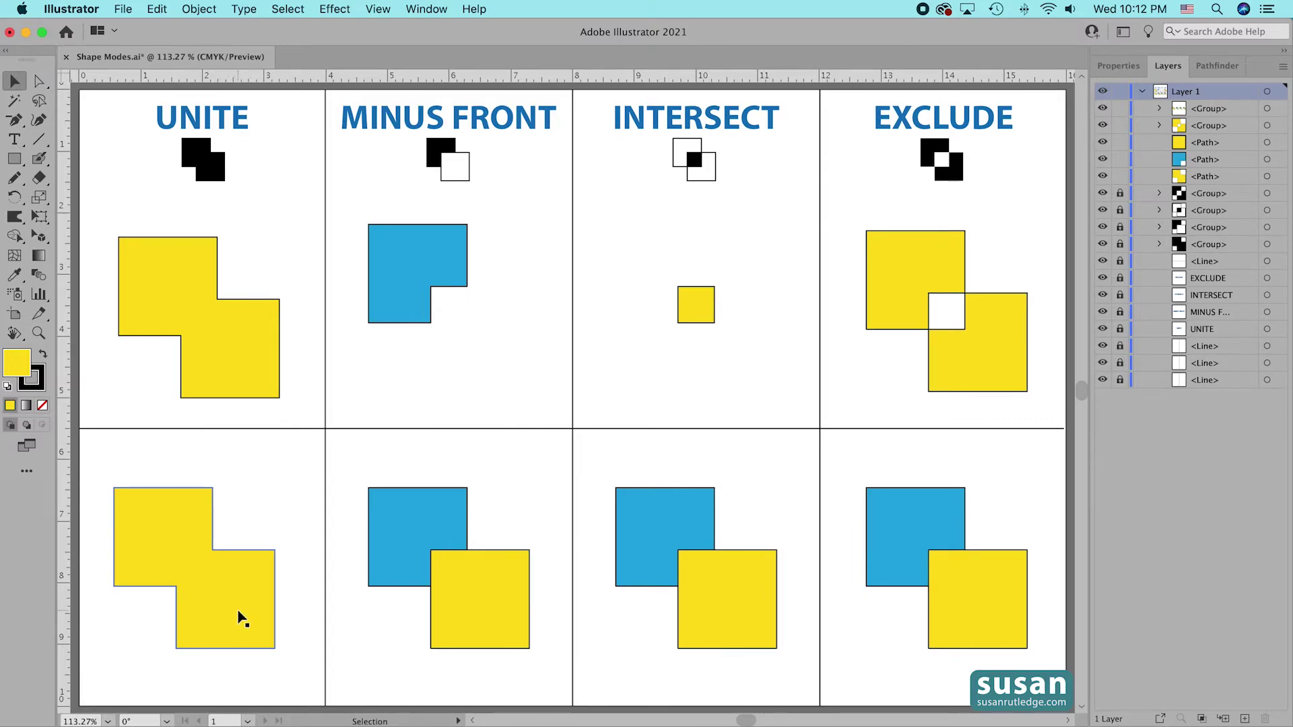
Remove the yellow front square and the overlap from the lower MINUS FRONT pair with the Shape Builder tool, and deselect.
{"action": "left_click_drag", "start_coordinate": [352, 461], "coordinate": [540, 676]}
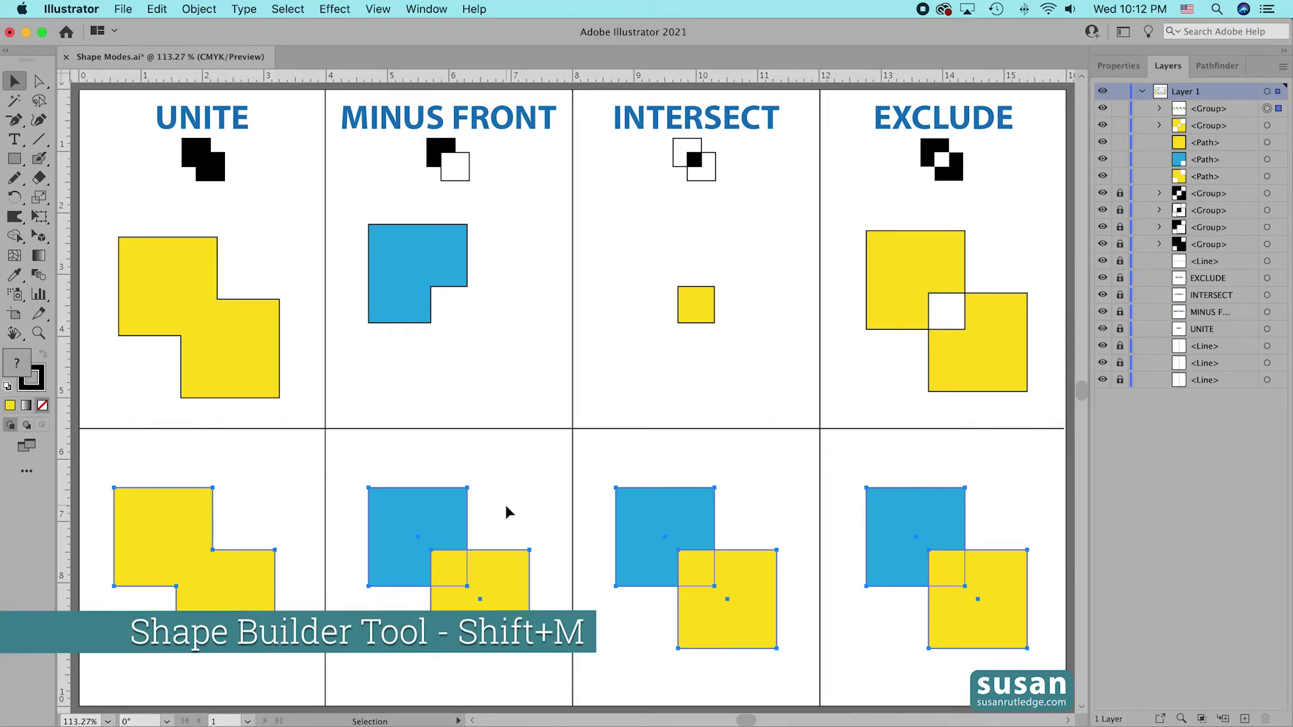
{"action": "key", "text": "shift+m"}
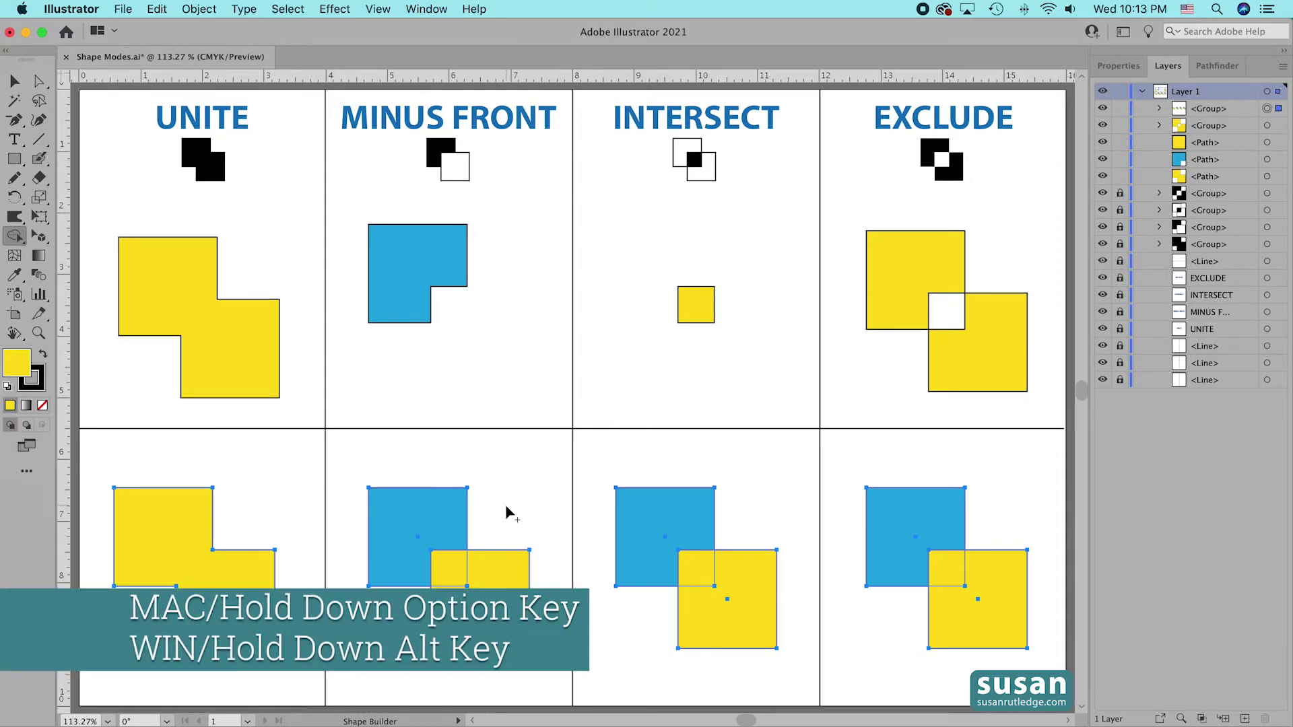
{"action": "left_click_drag", "start_coordinate": [501, 516], "coordinate": [502, 582]}
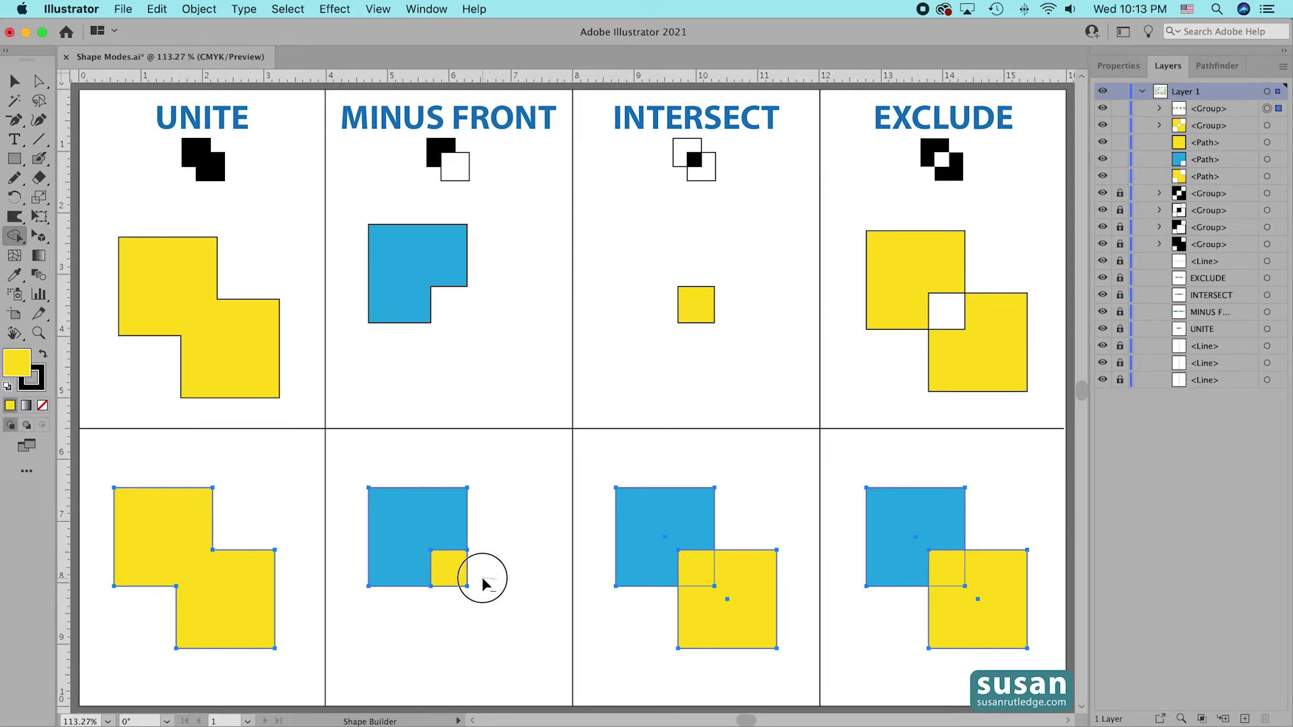
{"action": "left_click", "coordinate": [459, 572], "text": "alt"}
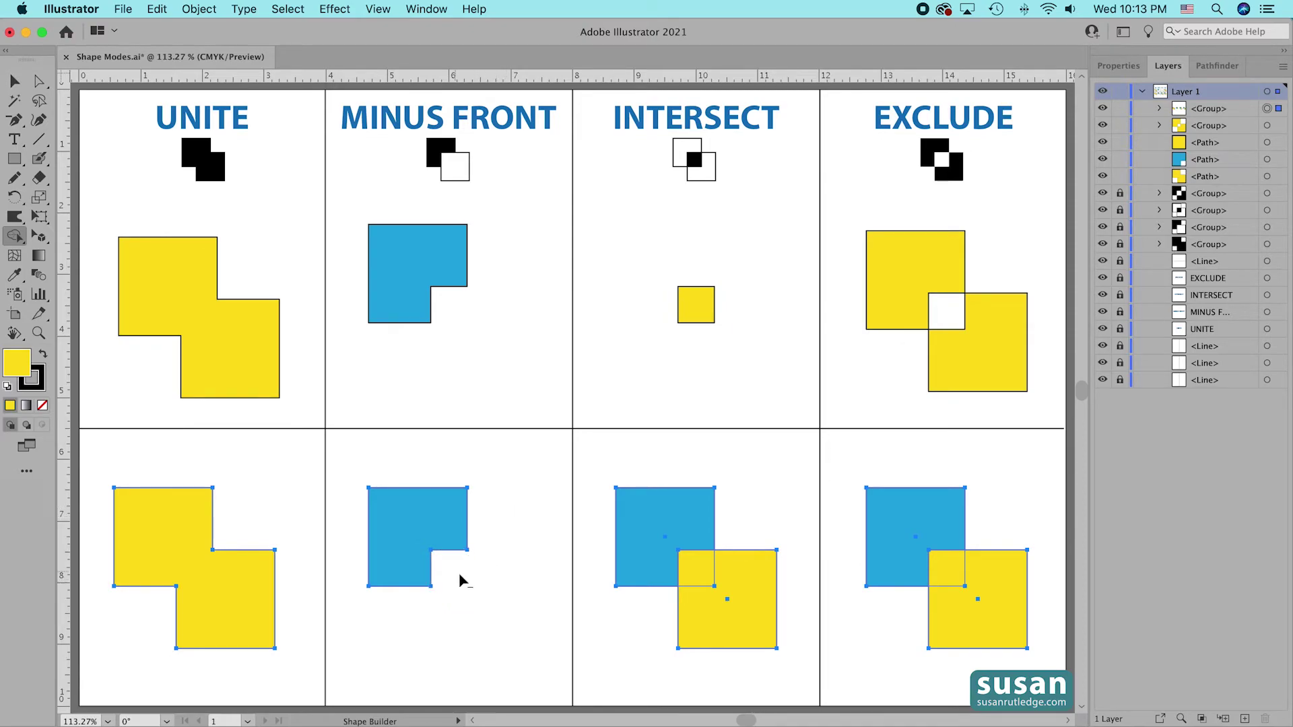
{"action": "key", "text": "v"}
{"action": "left_click", "coordinate": [511, 599]}
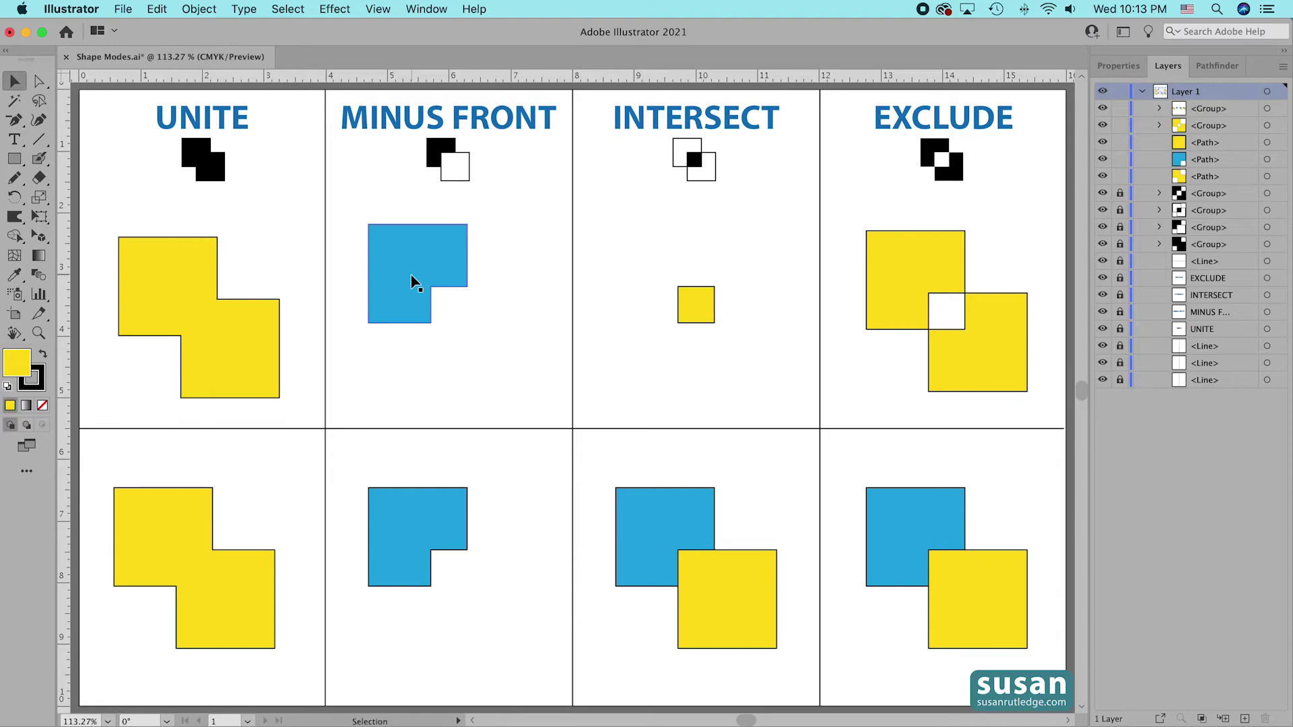
Remove the non-overlapping parts of both lower INTERSECT squares with the Shape Builder tool, keeping only their overlap, and deselect.
{"action": "left_click_drag", "start_coordinate": [601, 465], "coordinate": [799, 688]}
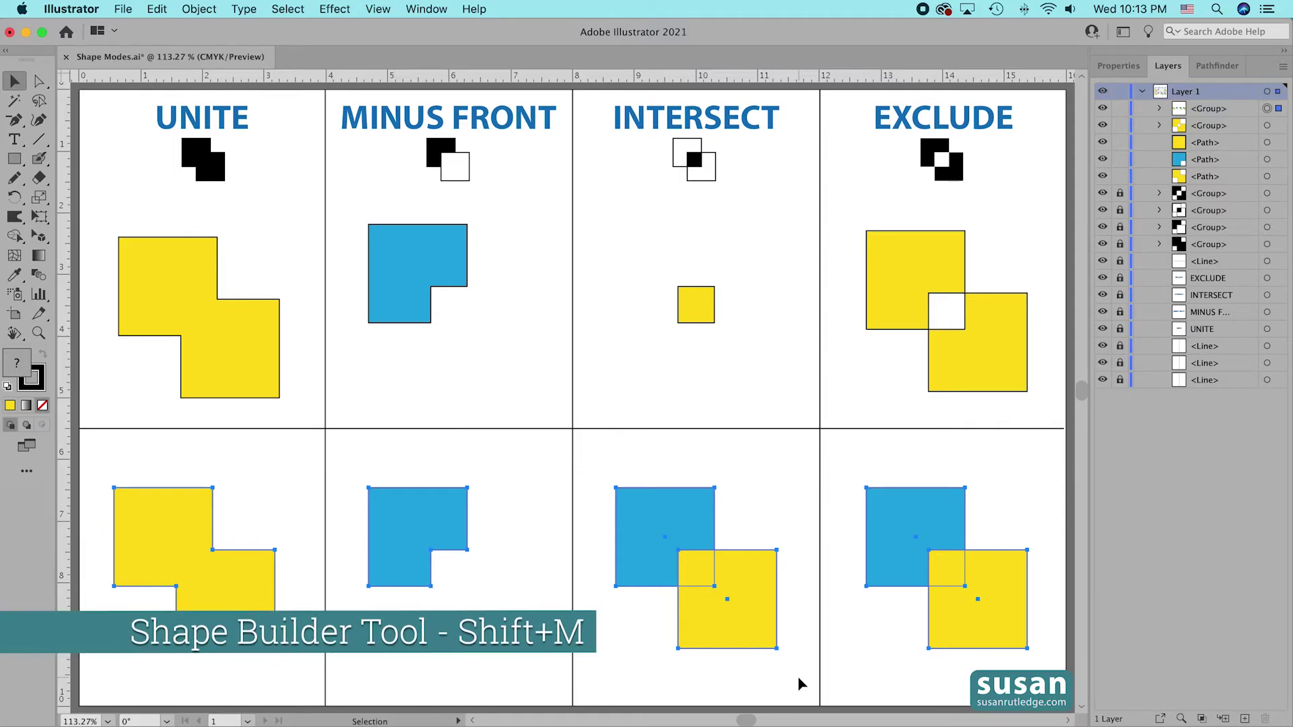
{"action": "key", "text": "shift+m"}
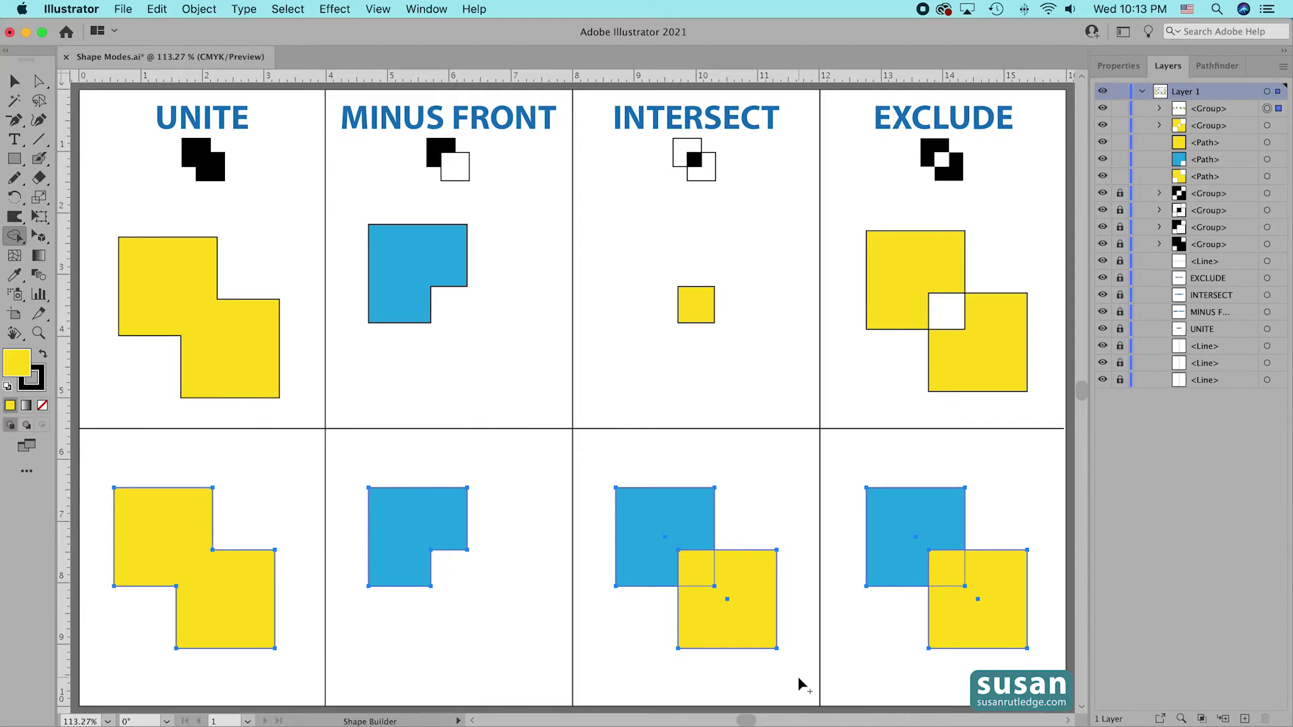
{"action": "key", "text": "alt"}
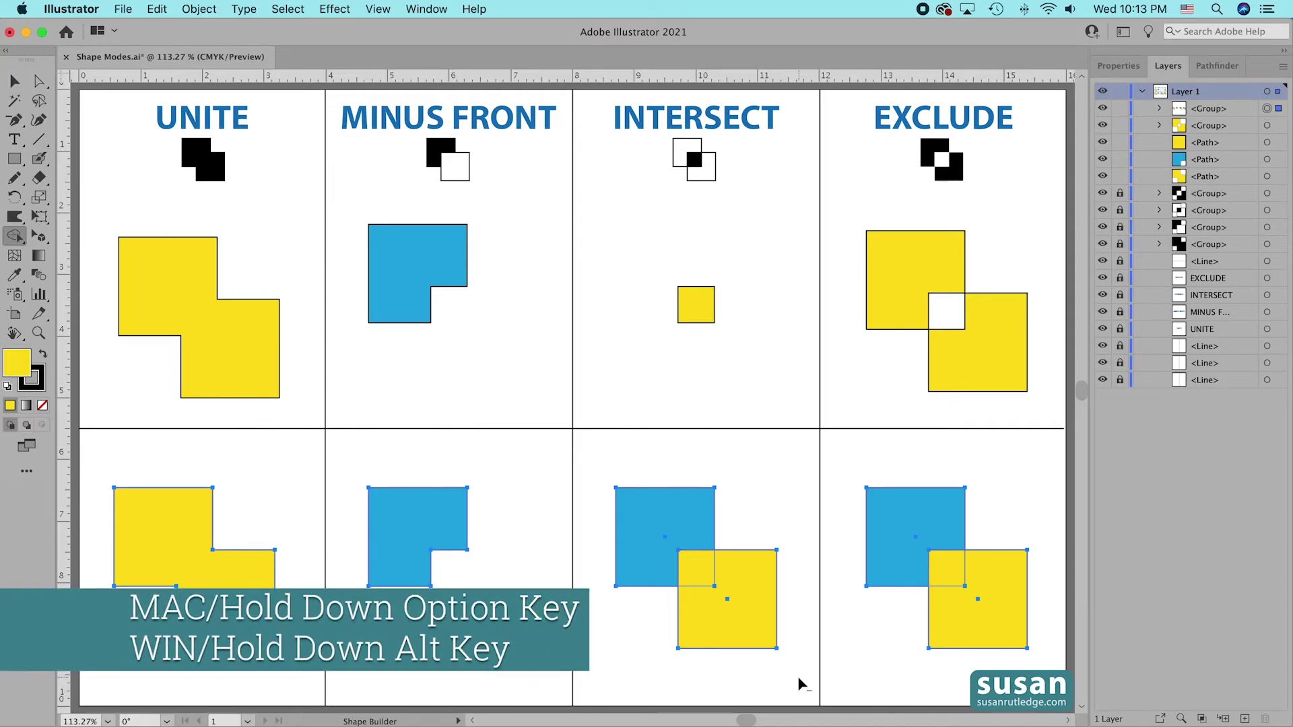
{"action": "left_click", "coordinate": [765, 620], "text": "alt"}
{"action": "left_click", "coordinate": [710, 528], "text": "alt"}
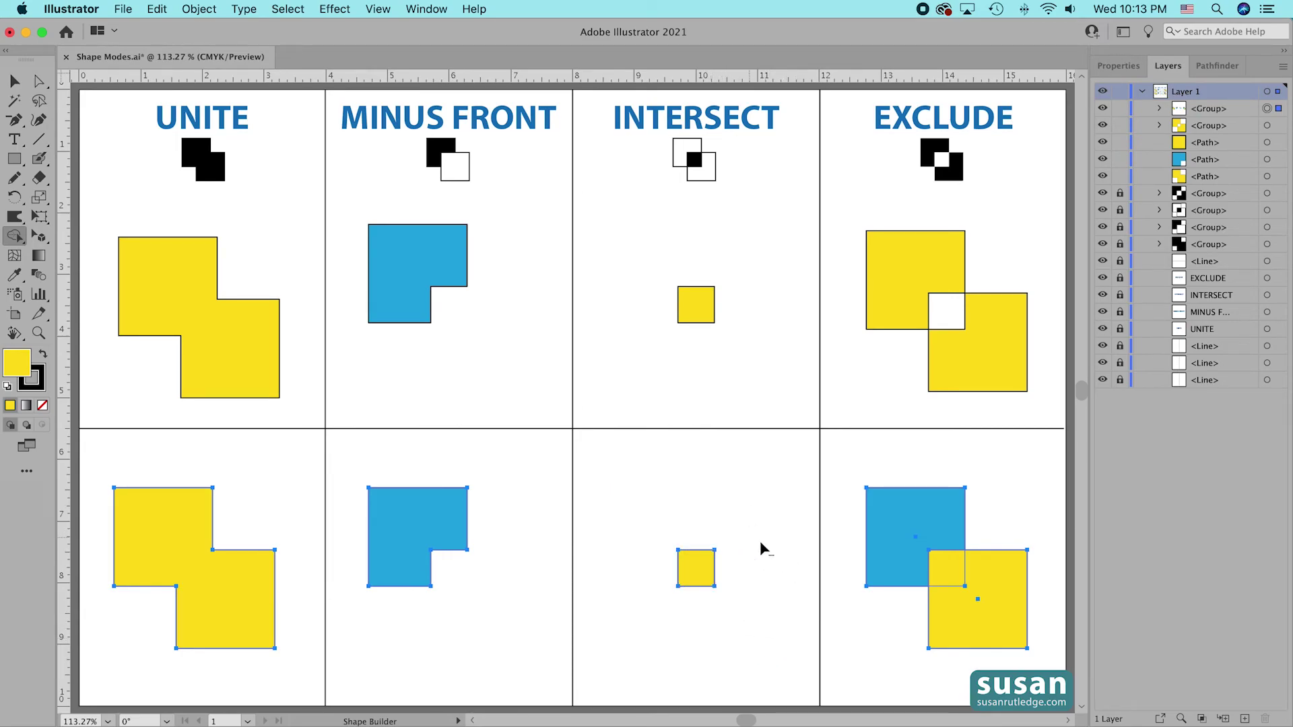
{"action": "key", "text": "v"}
{"action": "left_click", "coordinate": [714, 607]}
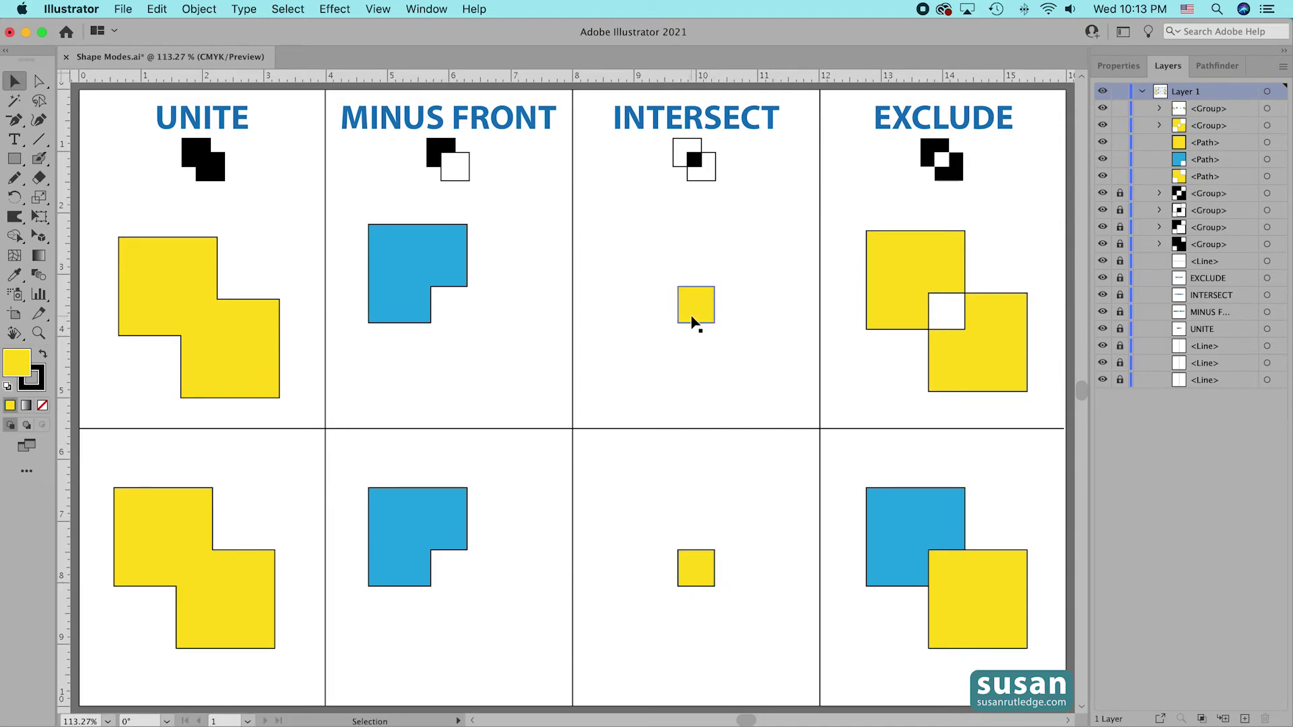
Cut the overlap out of the lower EXCLUDE pair with the Shape Builder tool, and select the resulting blue and yellow shapes.
{"action": "left_click_drag", "start_coordinate": [859, 463], "coordinate": [1032, 673]}
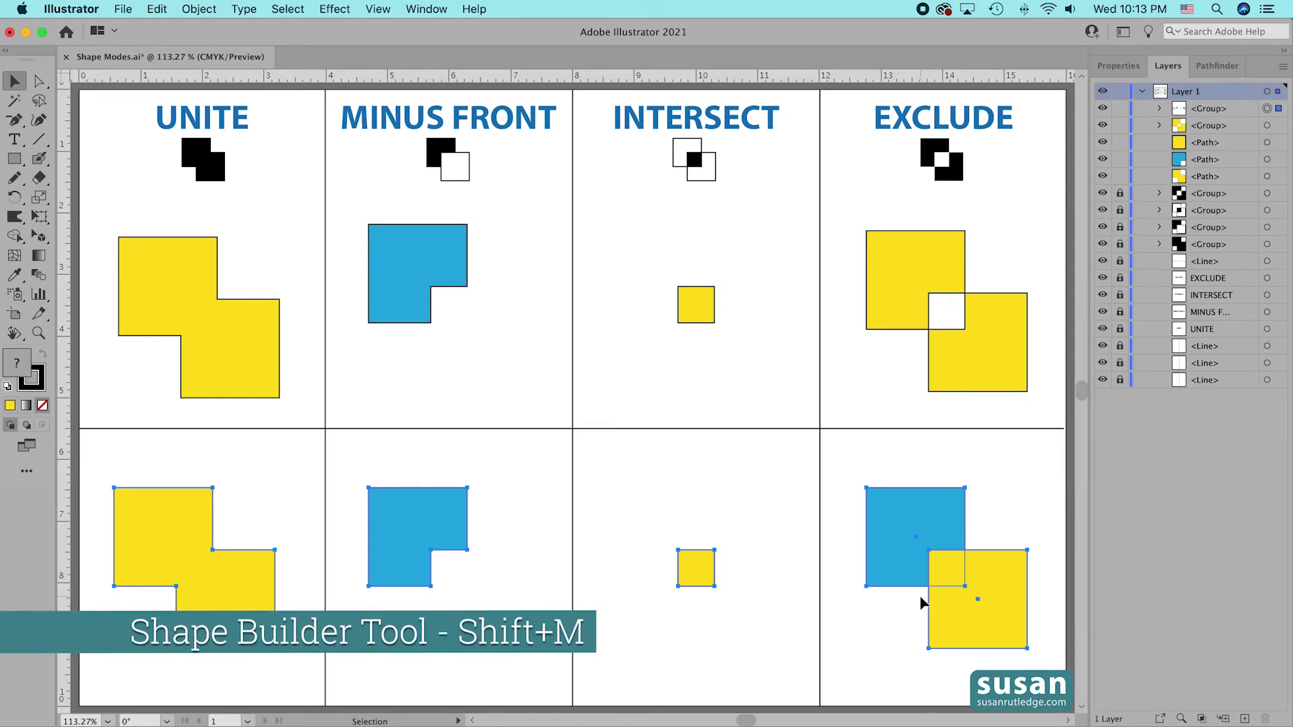
{"action": "key", "text": "shift+m"}
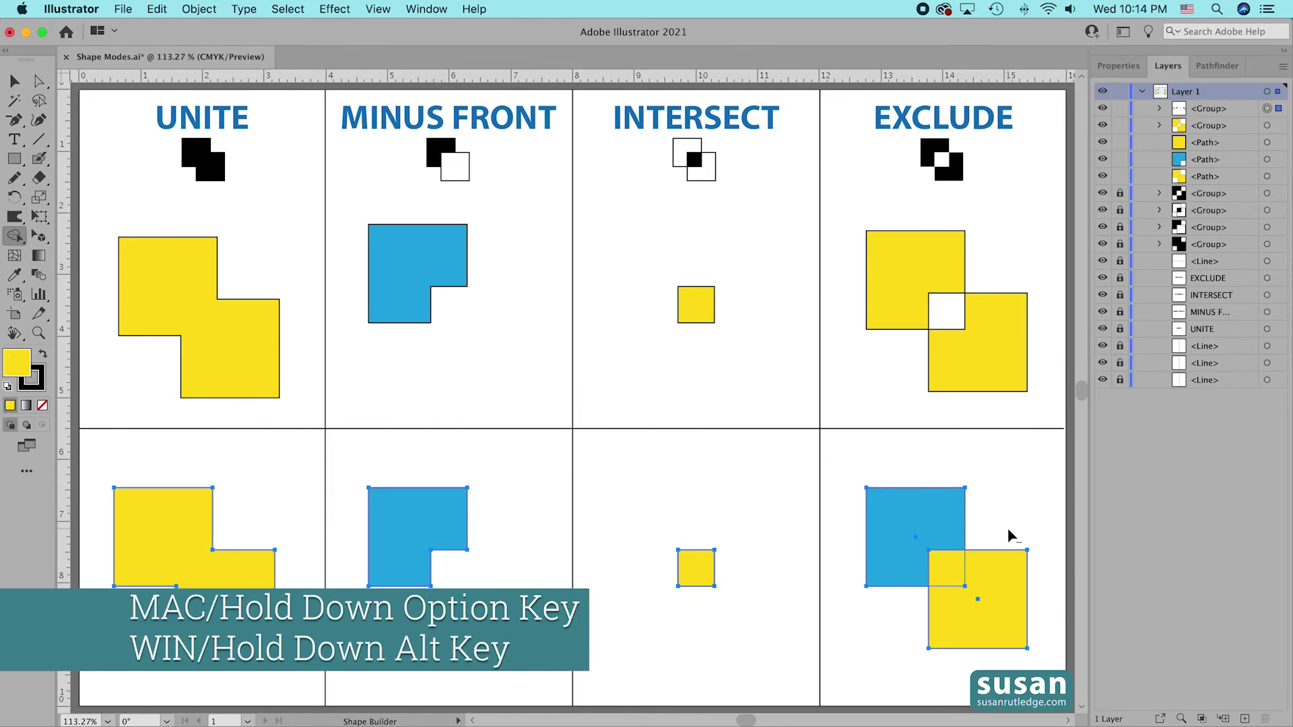
{"action": "left_click", "coordinate": [945, 569], "text": "alt"}
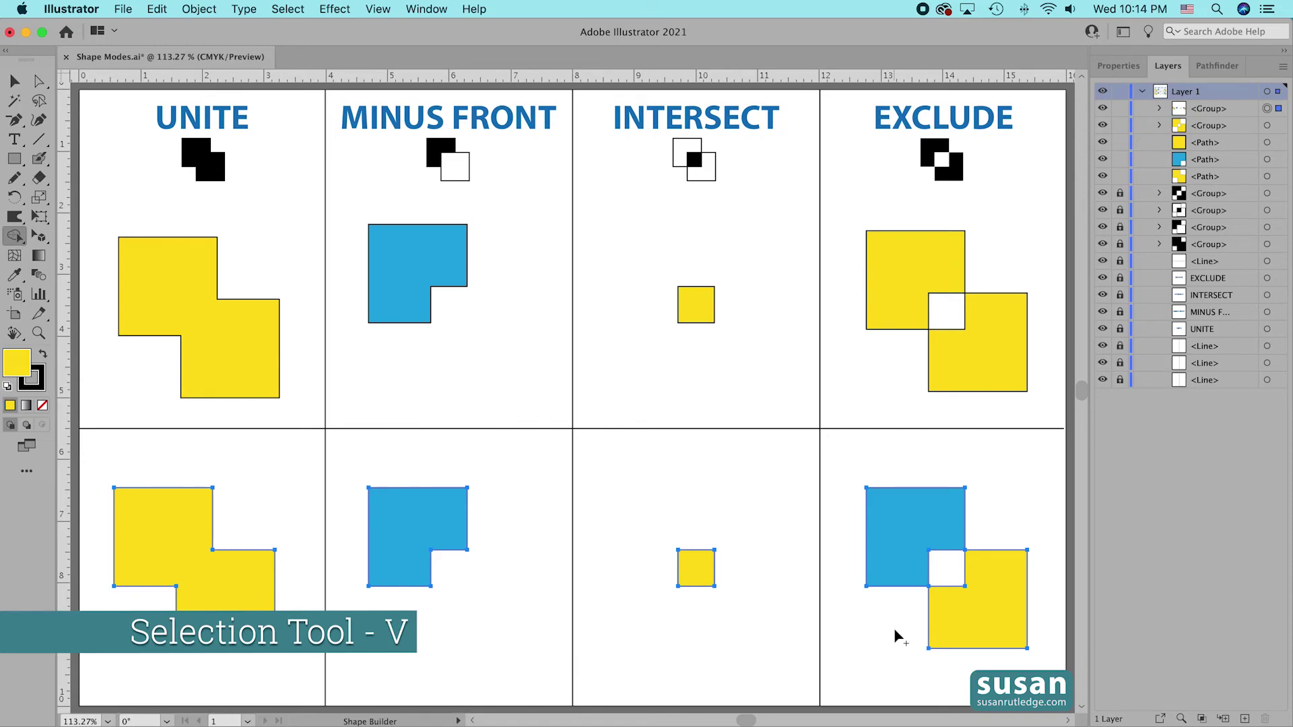
{"action": "key", "text": "v"}
{"action": "left_click", "coordinate": [884, 630]}
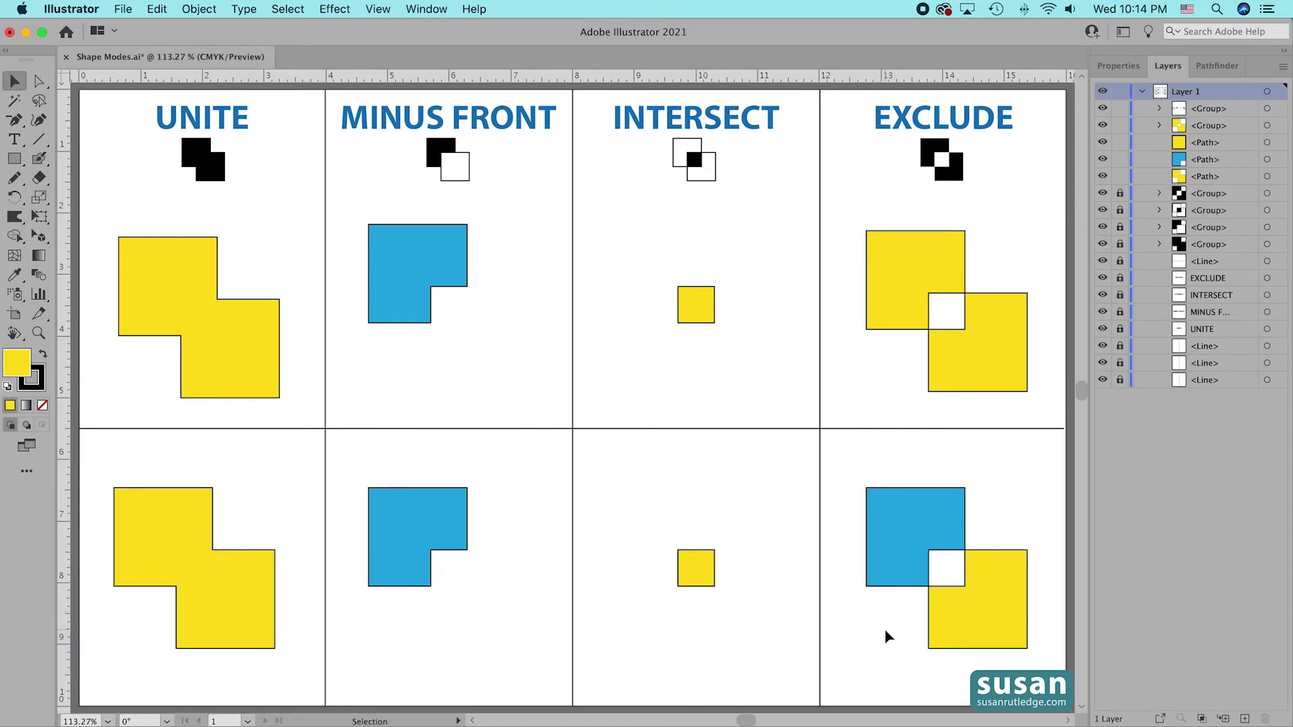
{"action": "left_click_drag", "start_coordinate": [885, 636], "coordinate": [952, 571]}
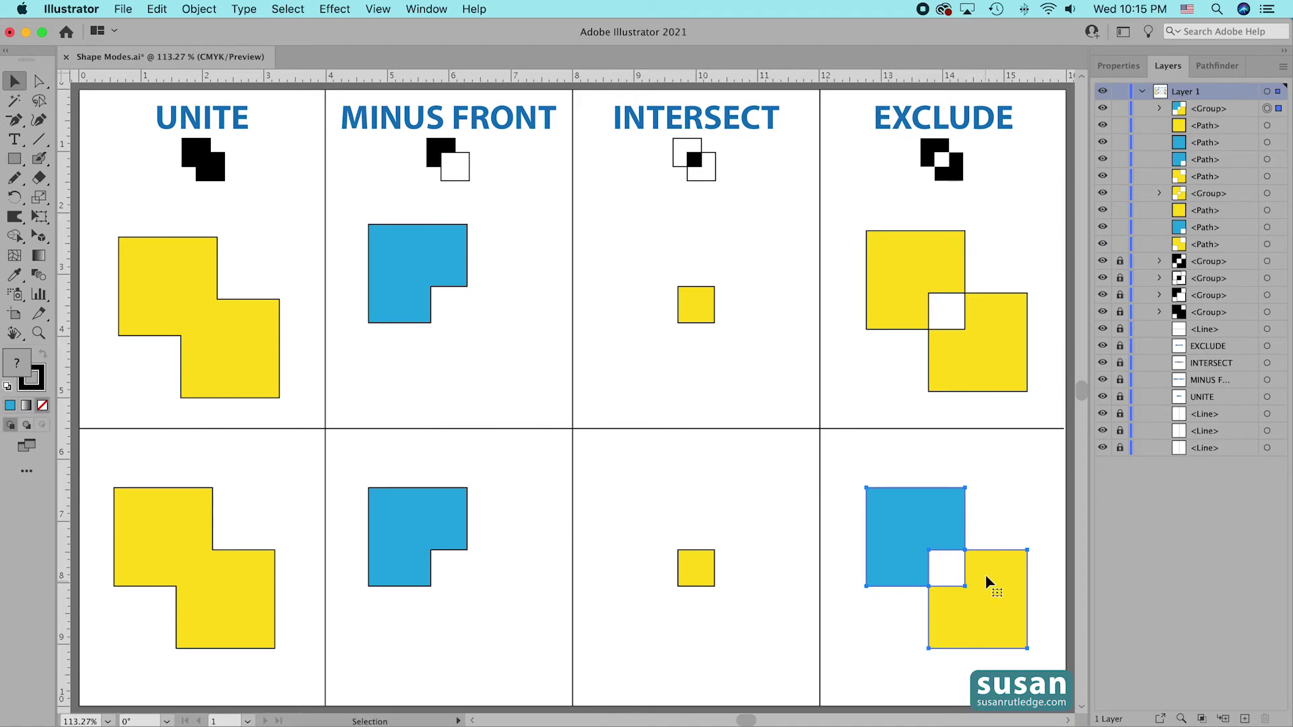